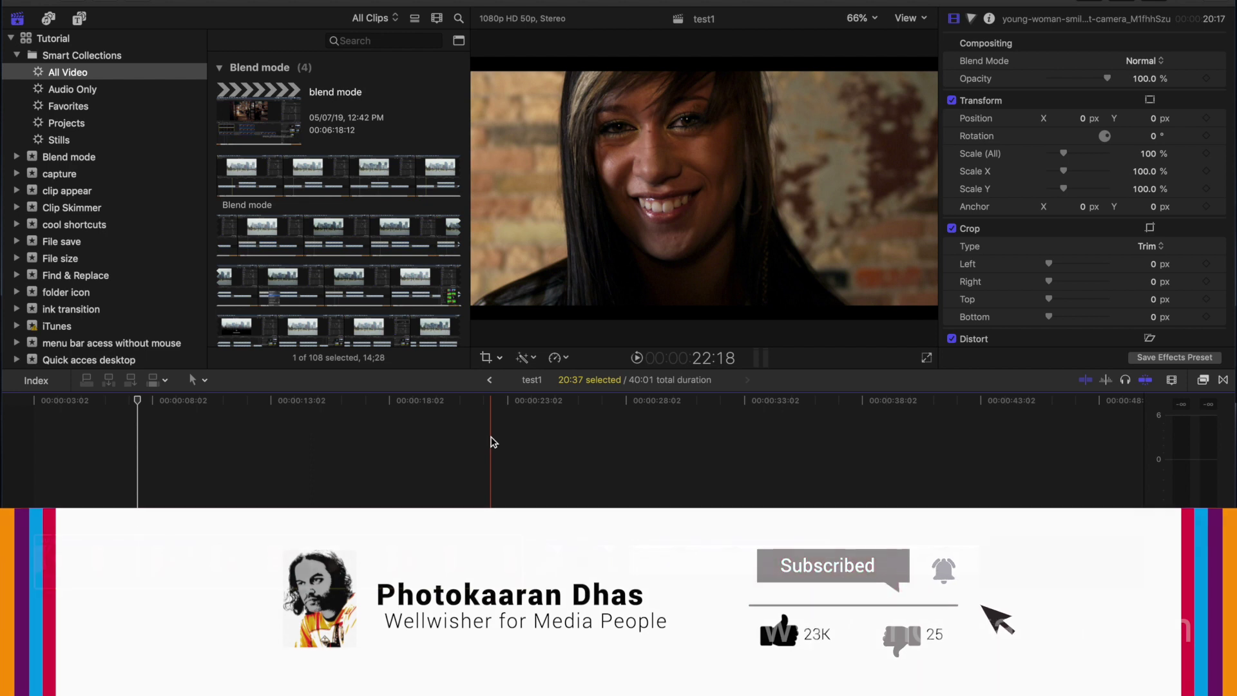
# Select the car clip in the timeline and show its Retime speed options.
pyautogui.click(391, 439)
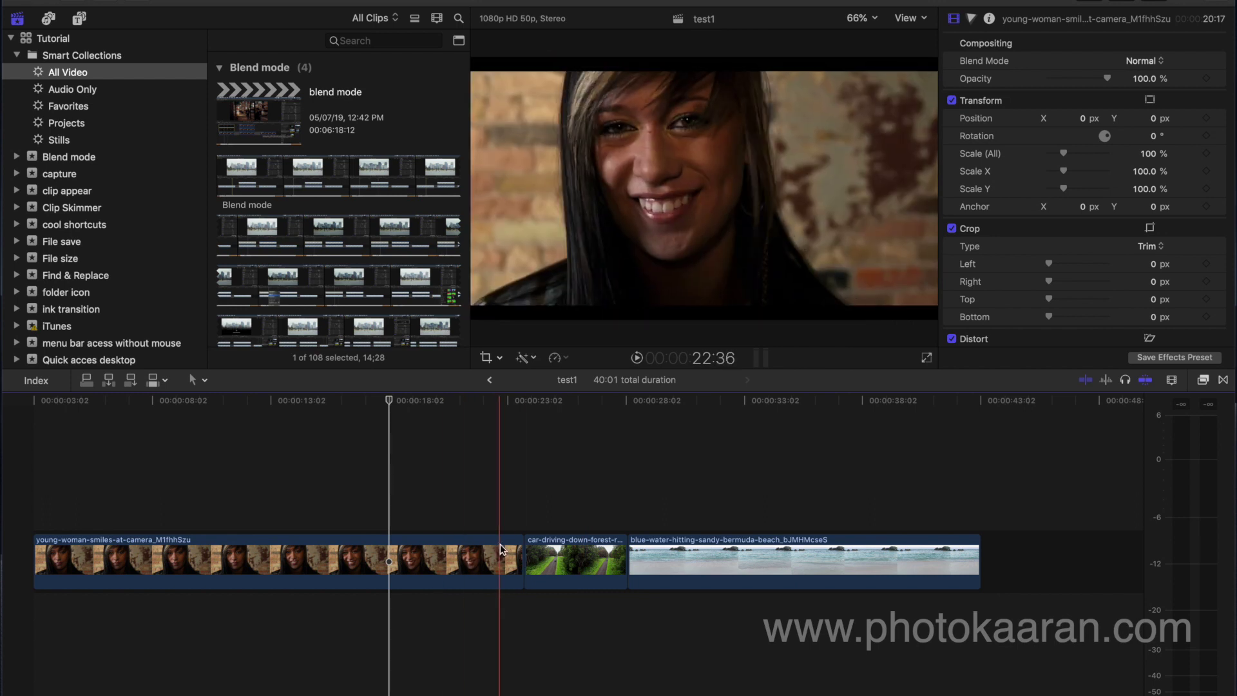
pyautogui.moveTo(571, 404); pyautogui.dragTo(580, 403)
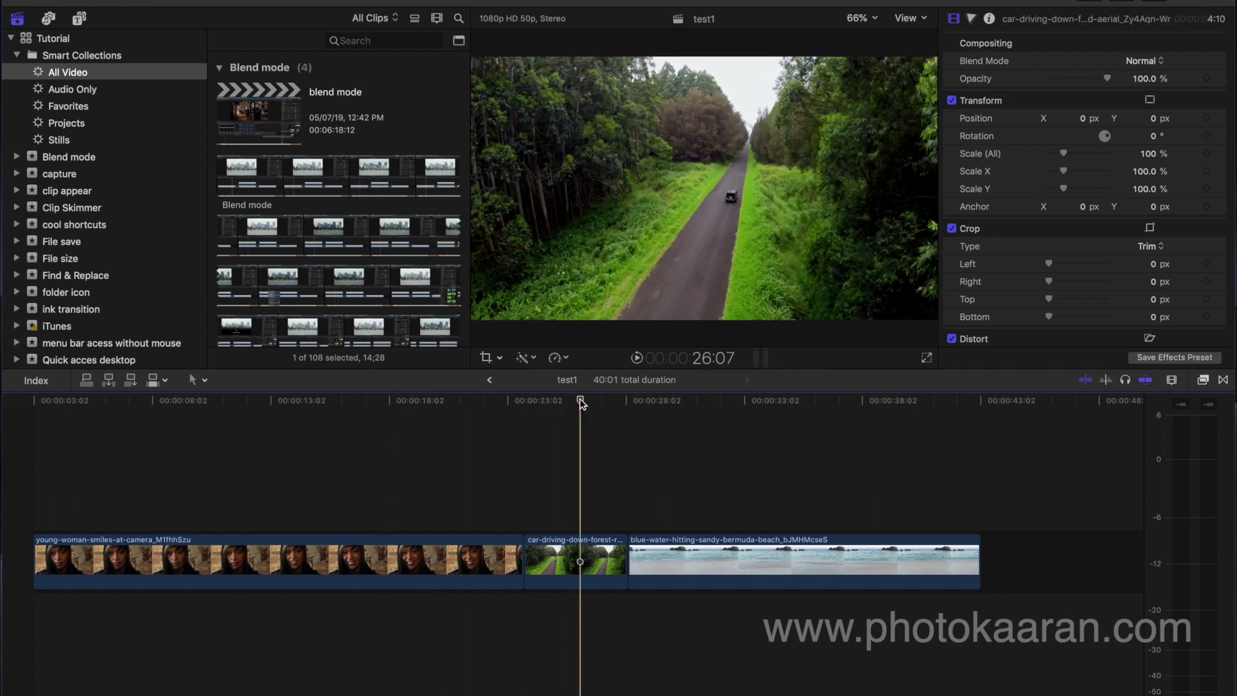
pyautogui.click(557, 358)
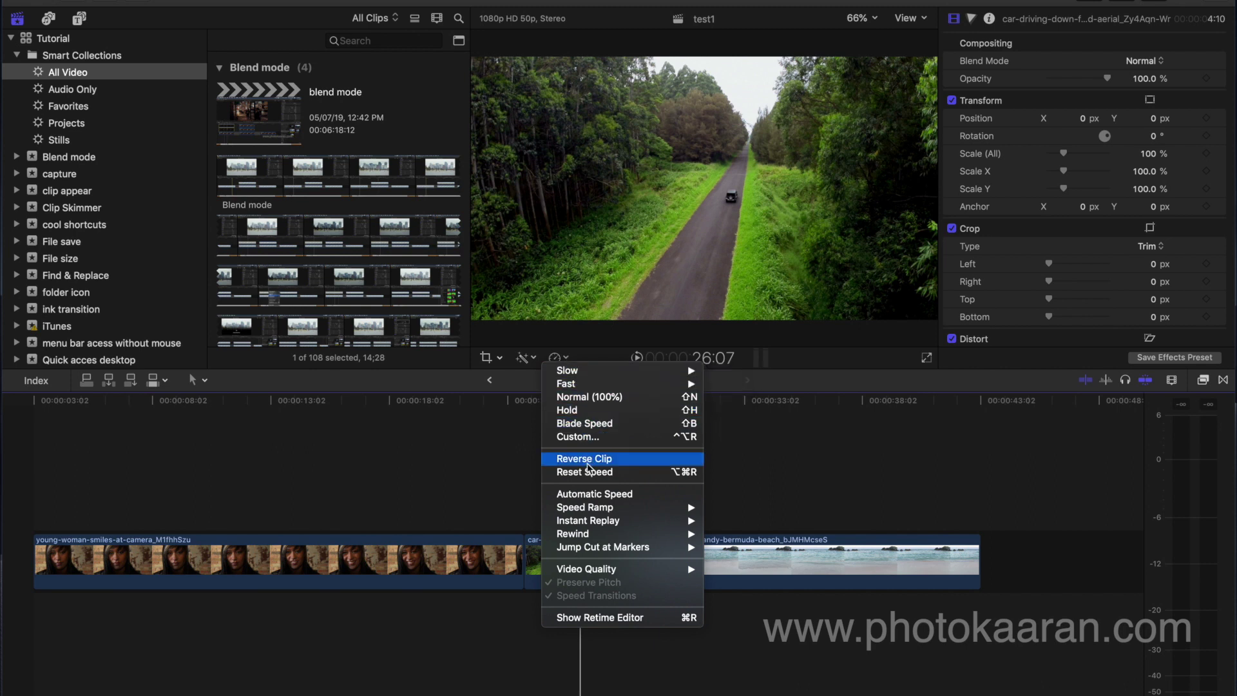
pyautogui.click(629, 399)
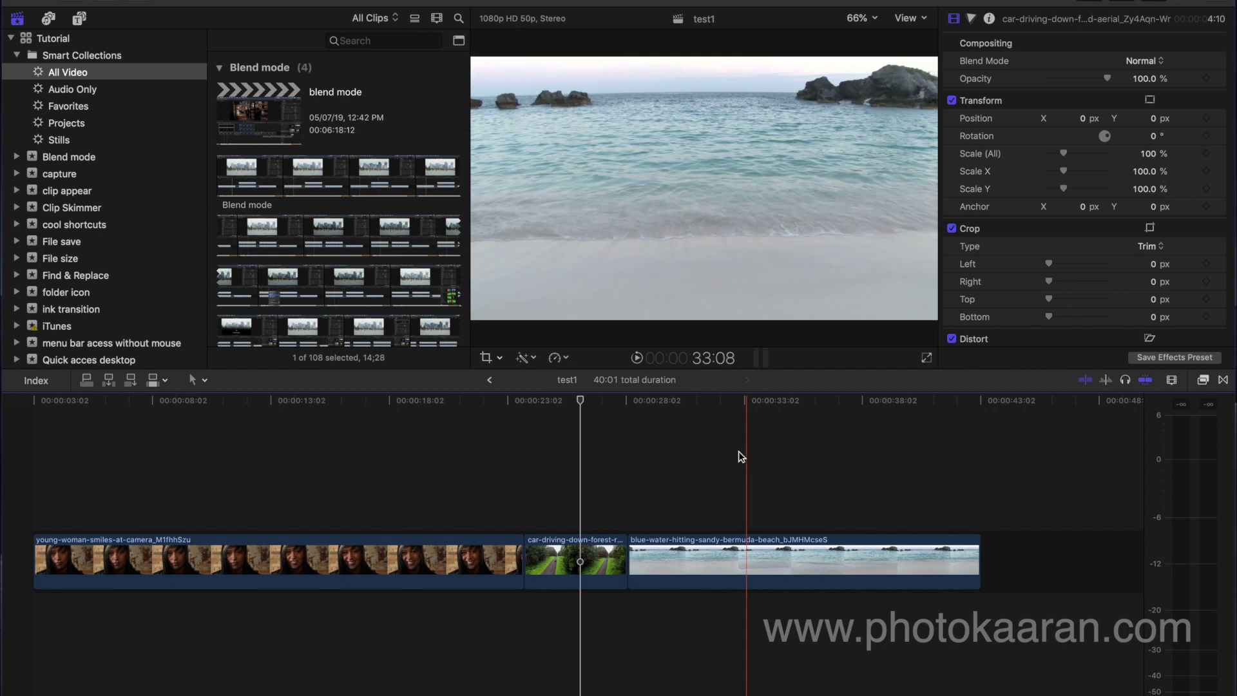
pyautogui.click(579, 554)
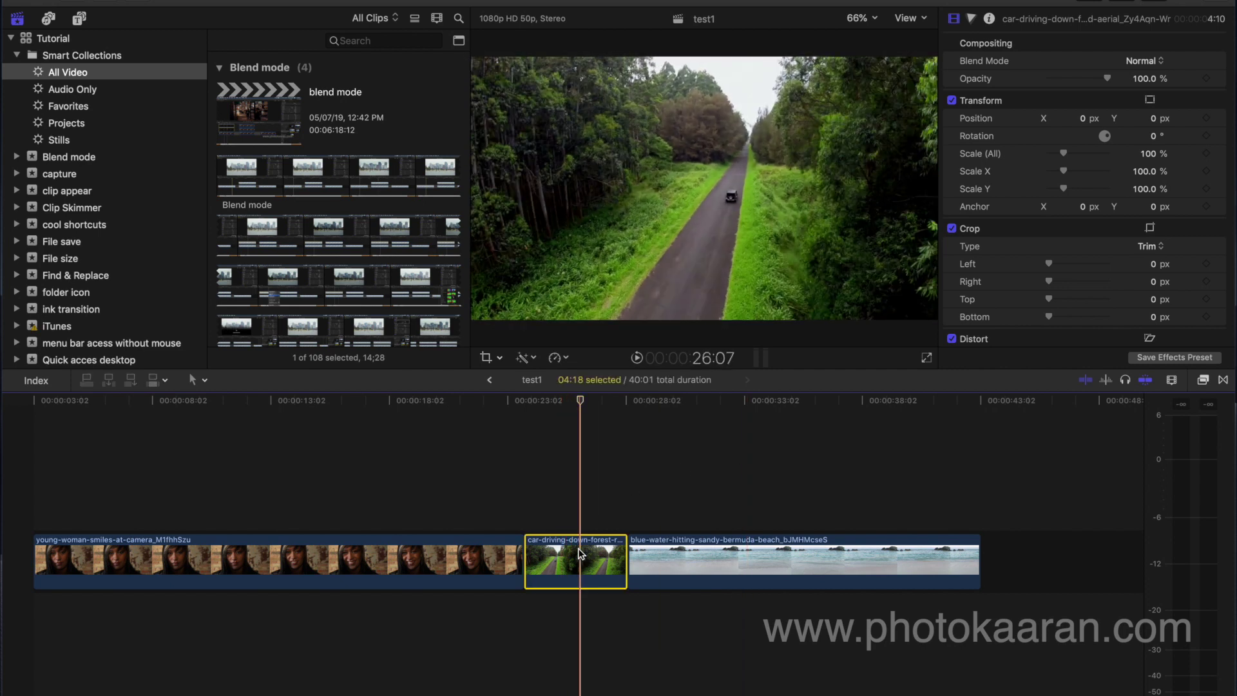
pyautogui.click(556, 358)
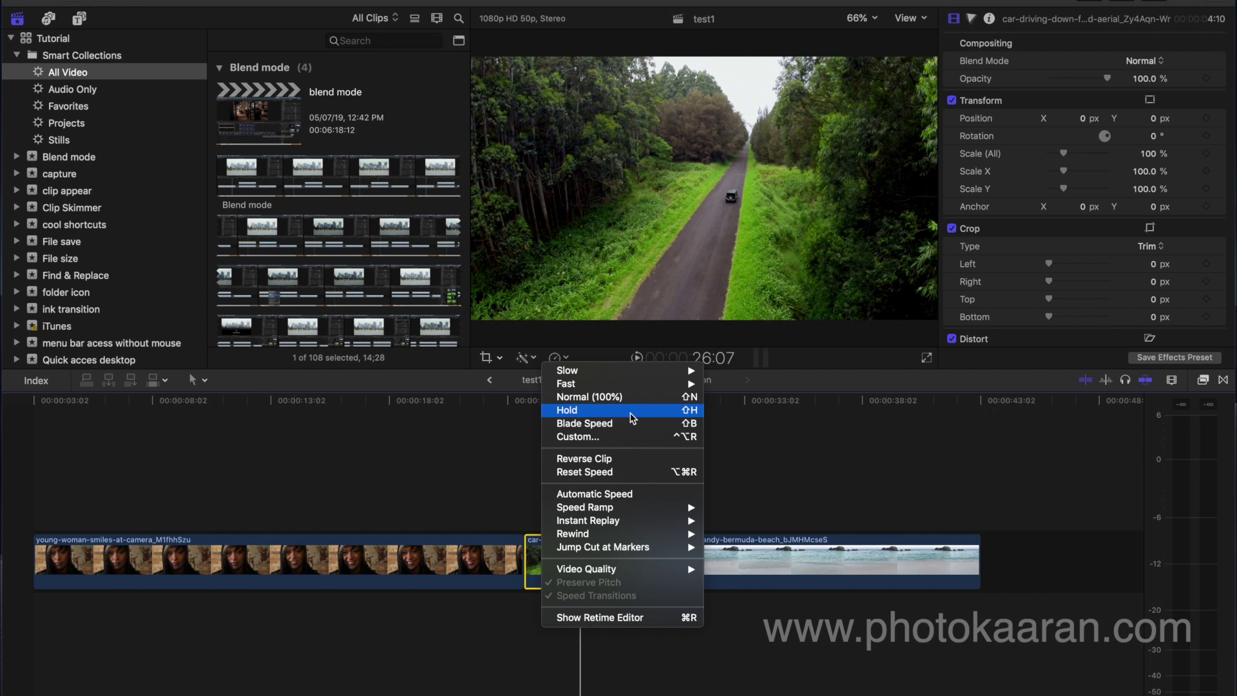
# Insert a 0% Hold at the playhead inside the car clip, then play back and zoom in.
pyautogui.press('Escape')
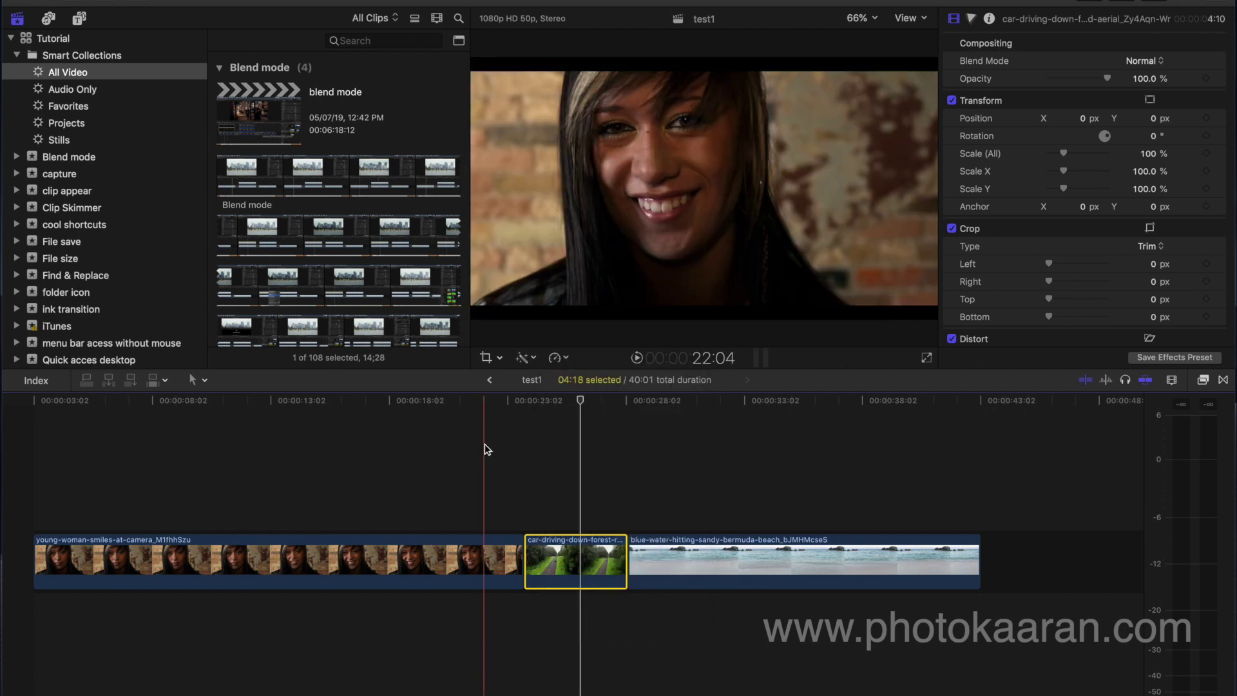
pyautogui.moveTo(582, 404)
pyautogui.mouseDown()
pyautogui.moveTo(559, 408)
pyautogui.moveTo(586, 405)
pyautogui.mouseUp()
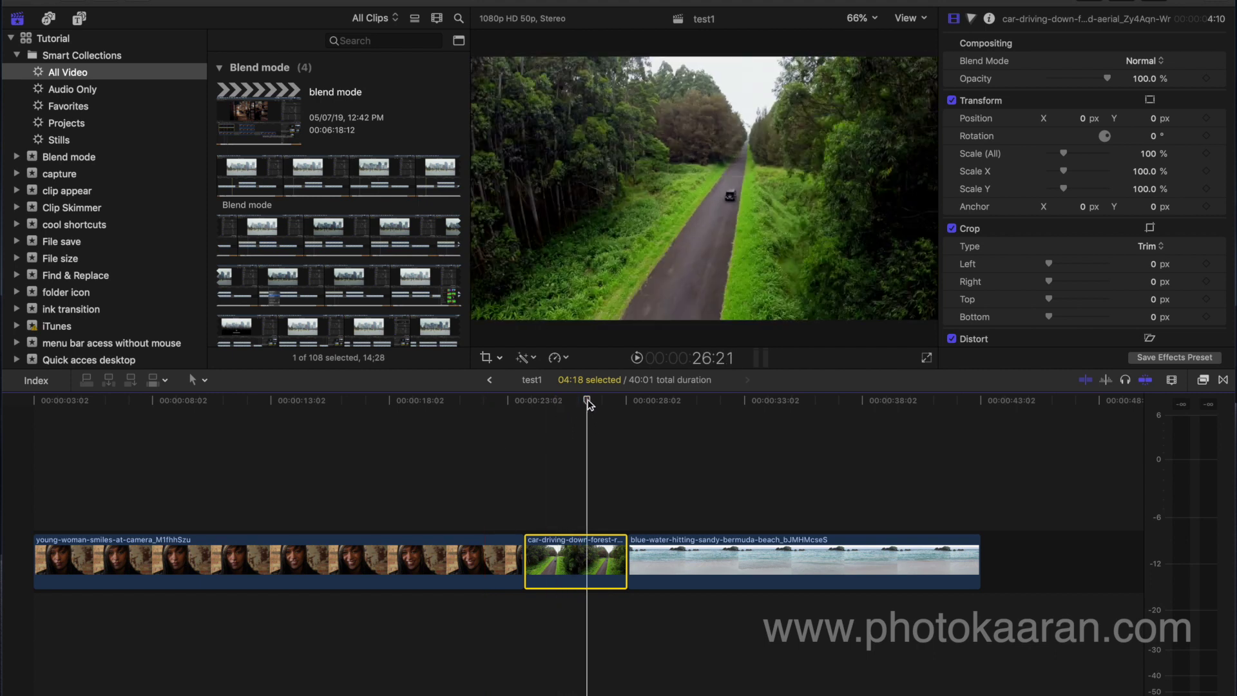
pyautogui.click(559, 357)
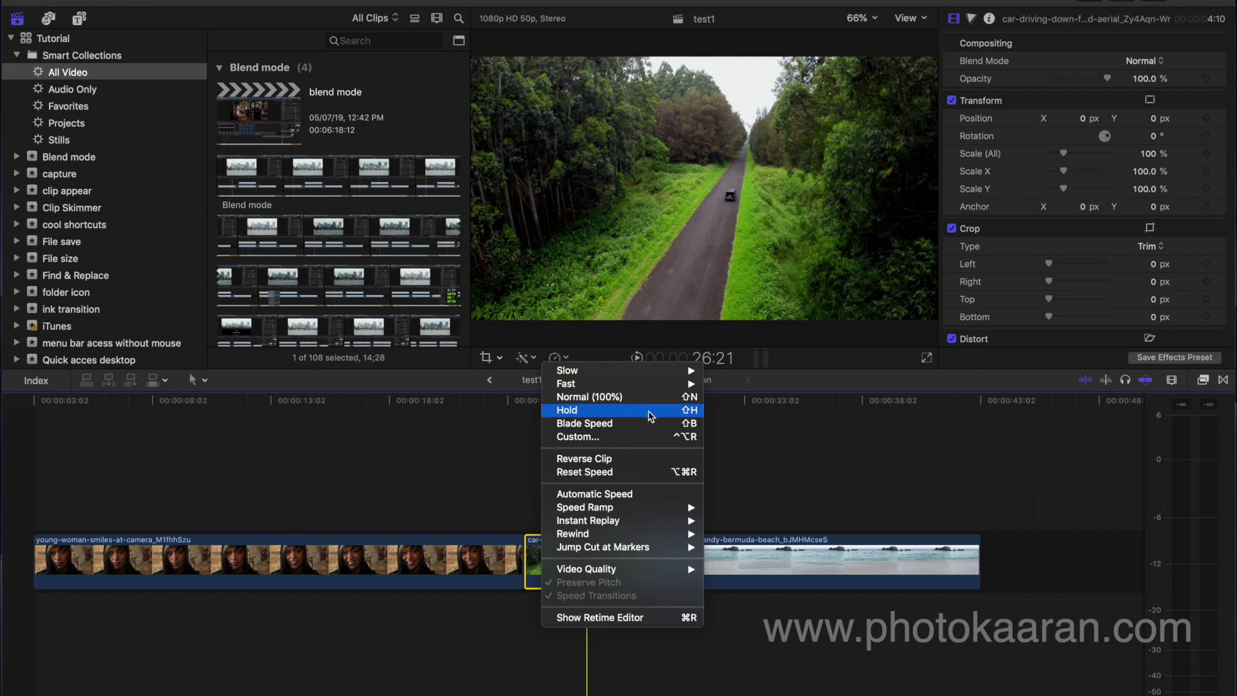
pyautogui.click(674, 410)
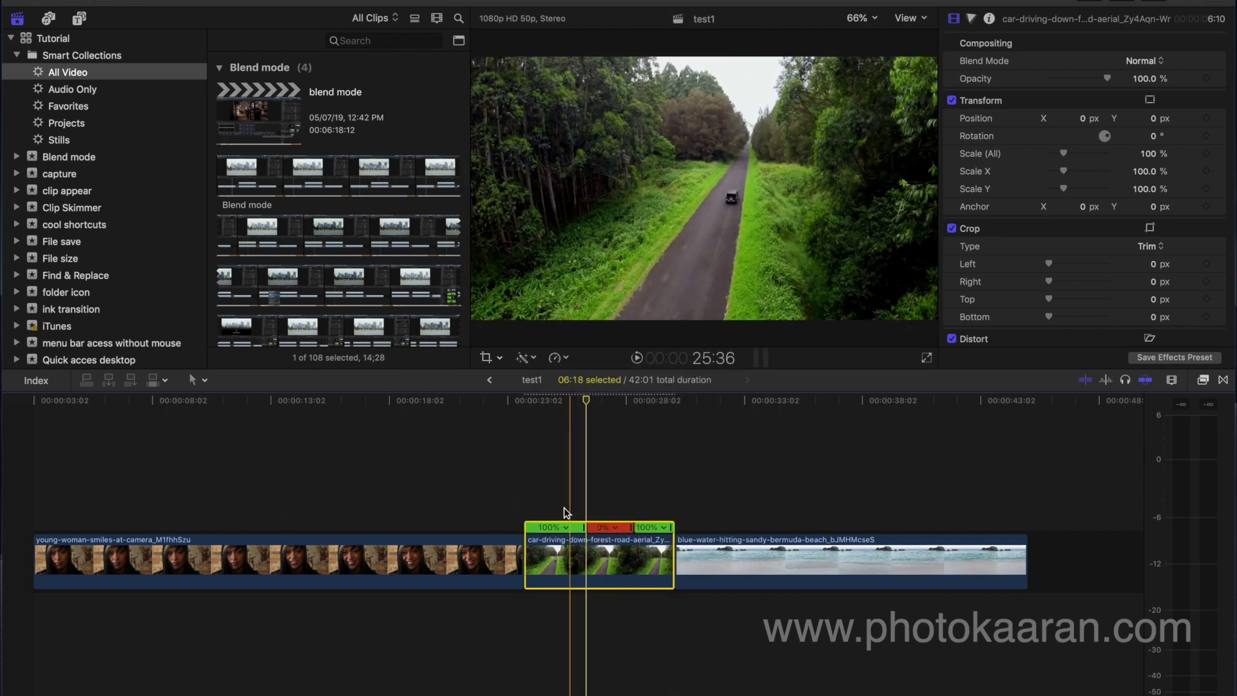
pyautogui.press('space')
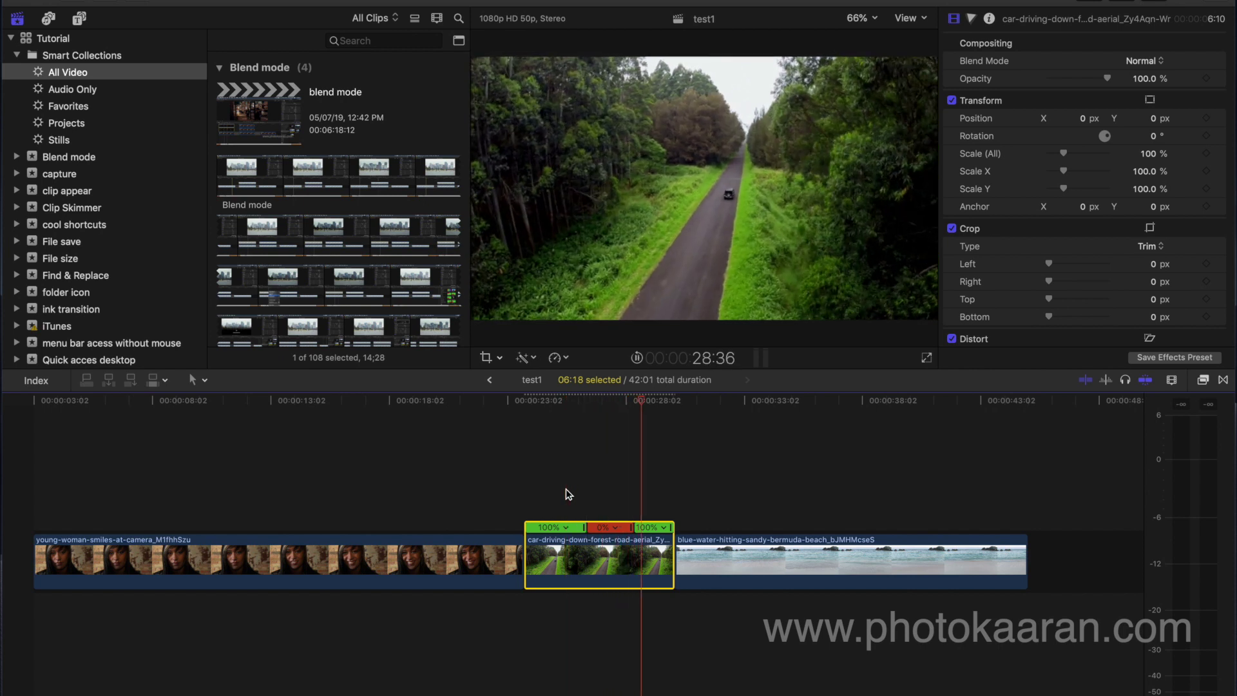
pyautogui.press('super+equal')
pyautogui.press('space')
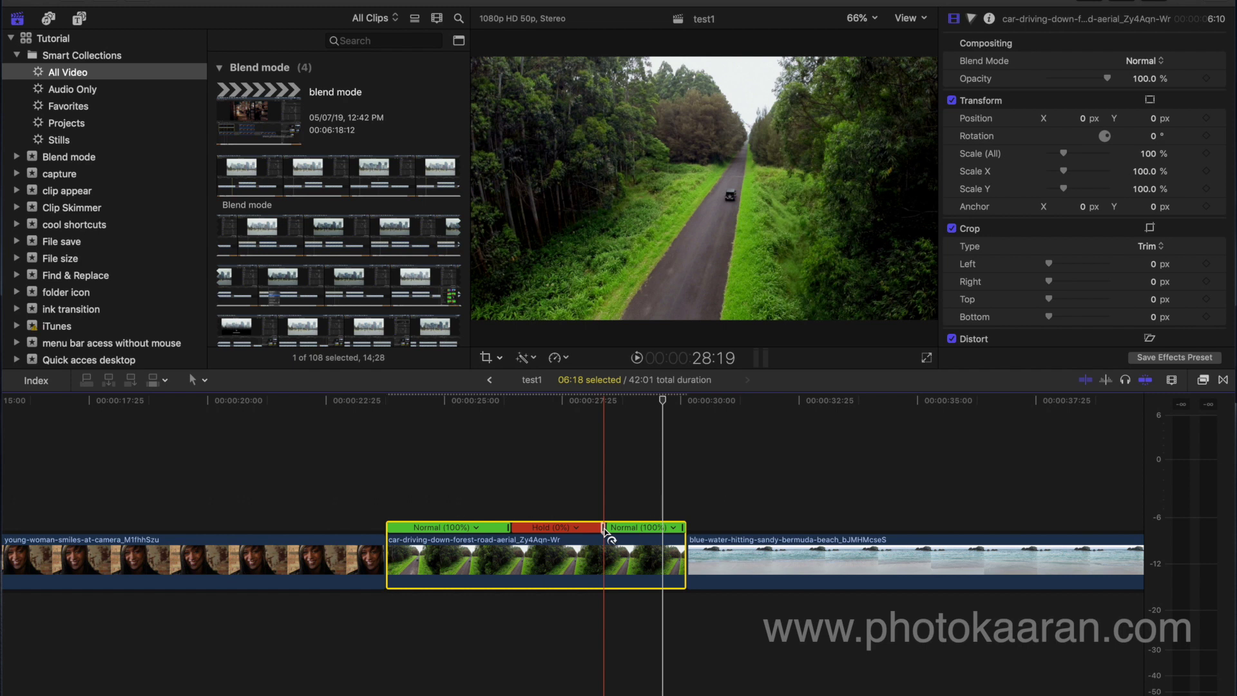
# Resize the hold segment so the car clip runs 05:33 and test1 41:16.
pyautogui.moveTo(603, 528); pyautogui.dragTo(713, 528)
pyautogui.press('space')
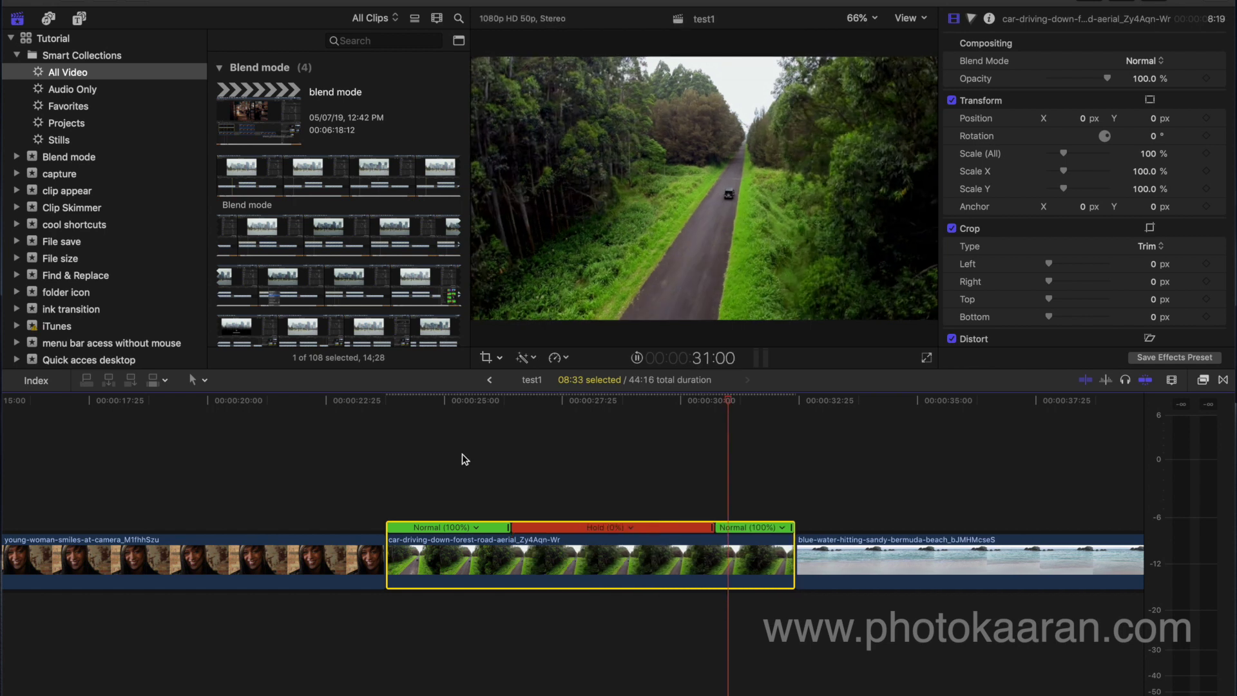
pyautogui.press('space')
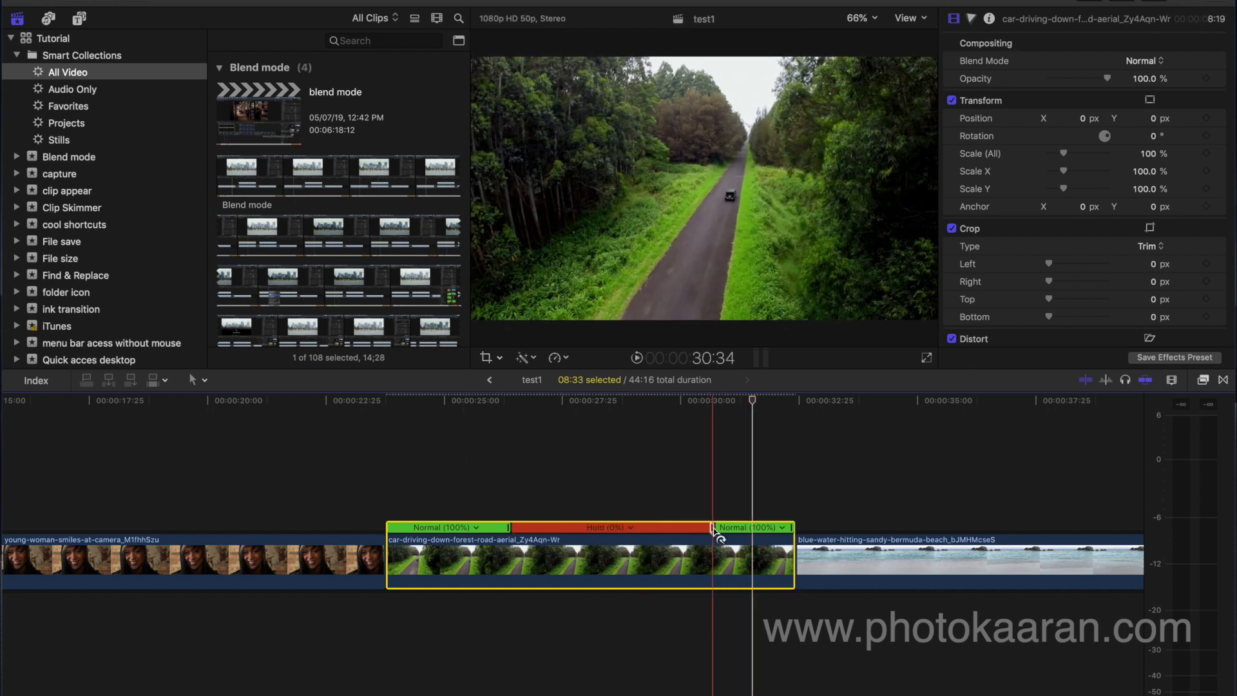
pyautogui.moveTo(713, 528); pyautogui.dragTo(573, 529)
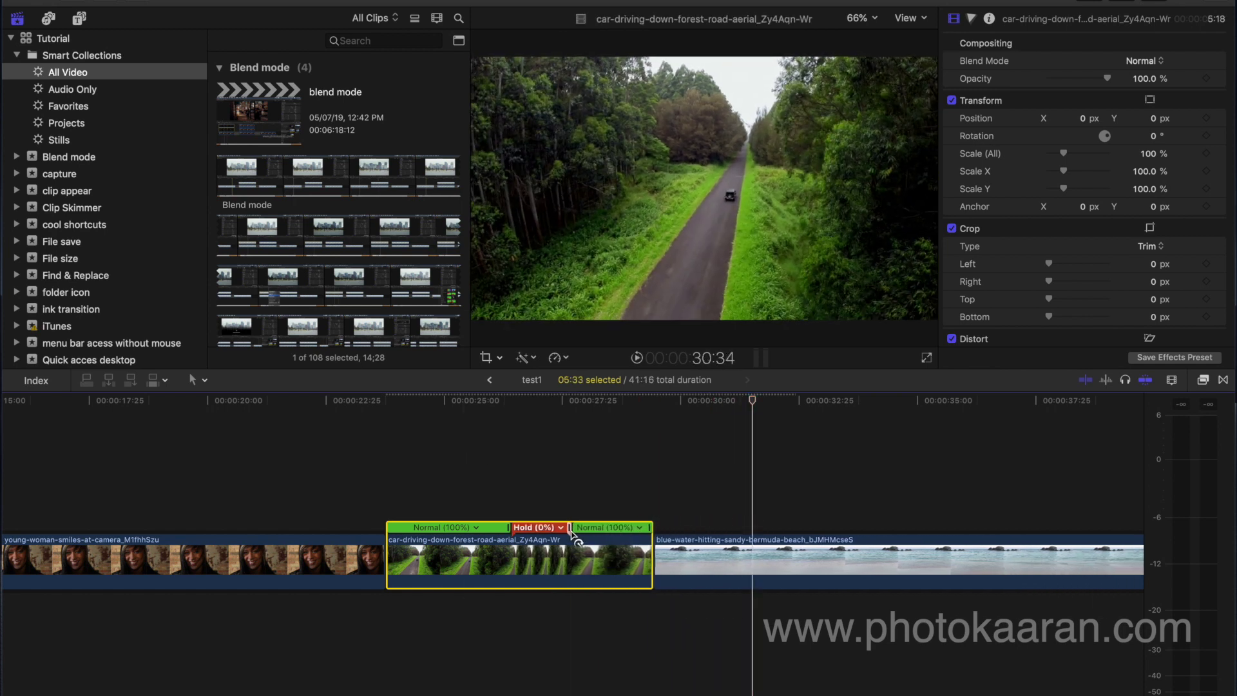
pyautogui.moveTo(426, 400); pyautogui.dragTo(423, 400)
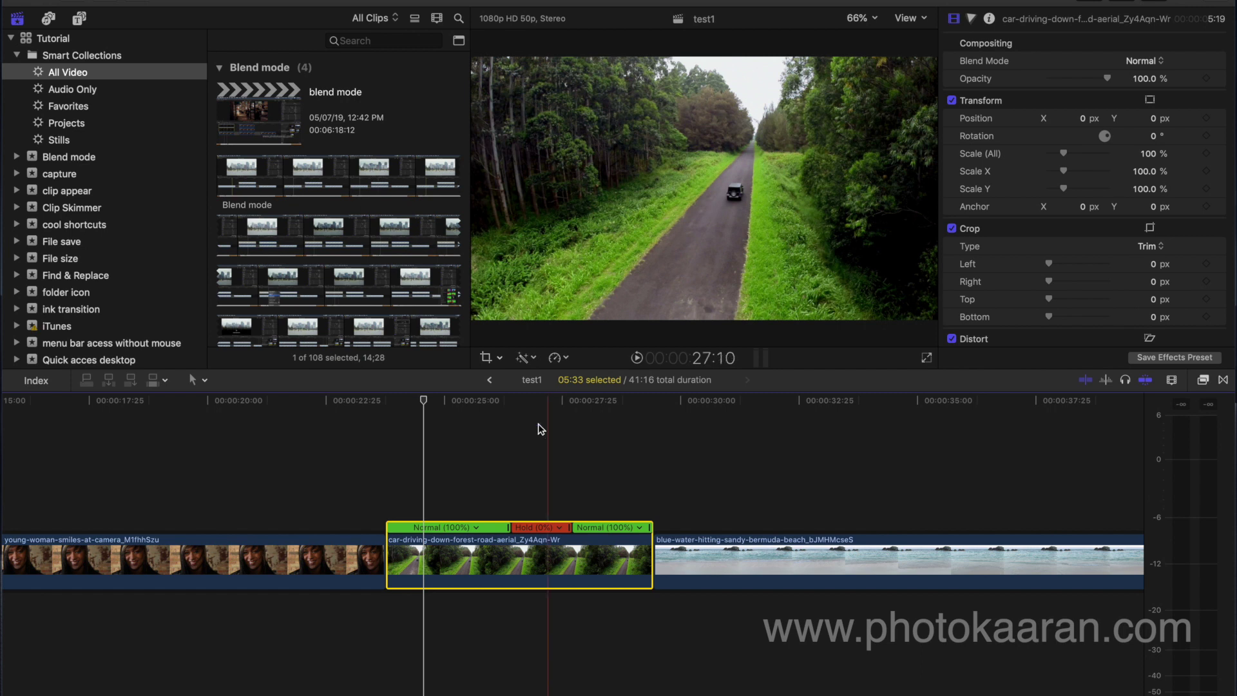
# Use Source Frame Edit to make the hold freeze an earlier frame near the clip start.
pyautogui.doubleClick(509, 530)
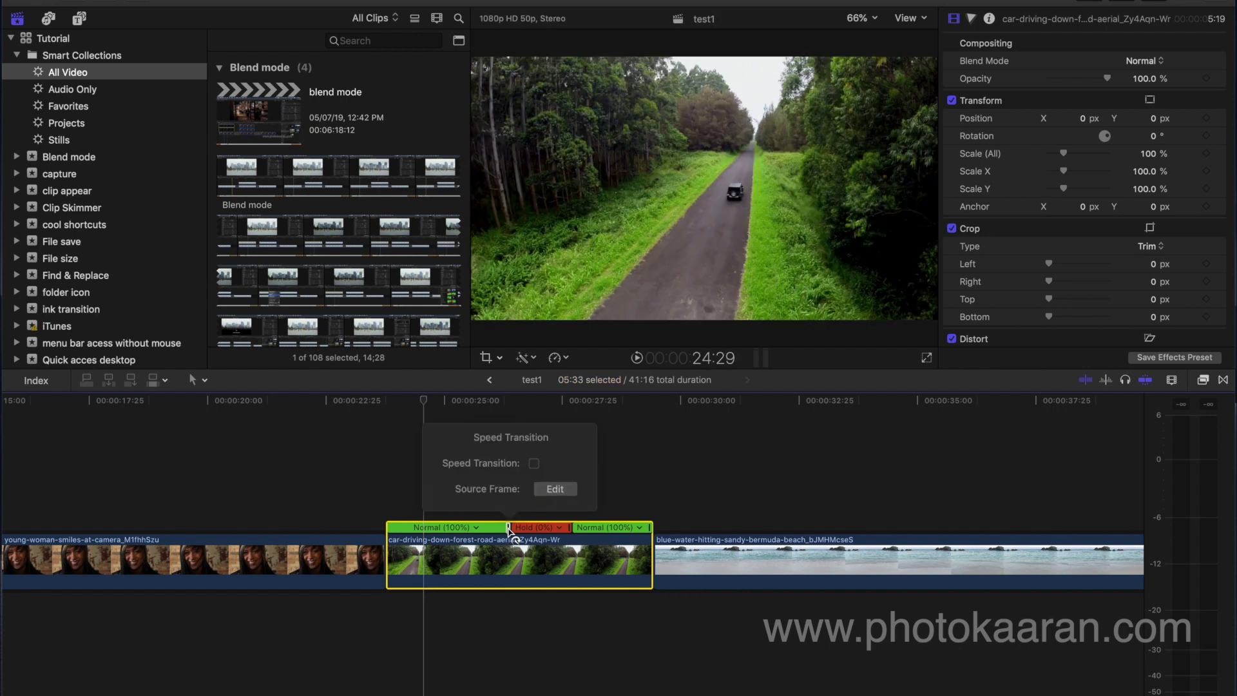
pyautogui.click(555, 488)
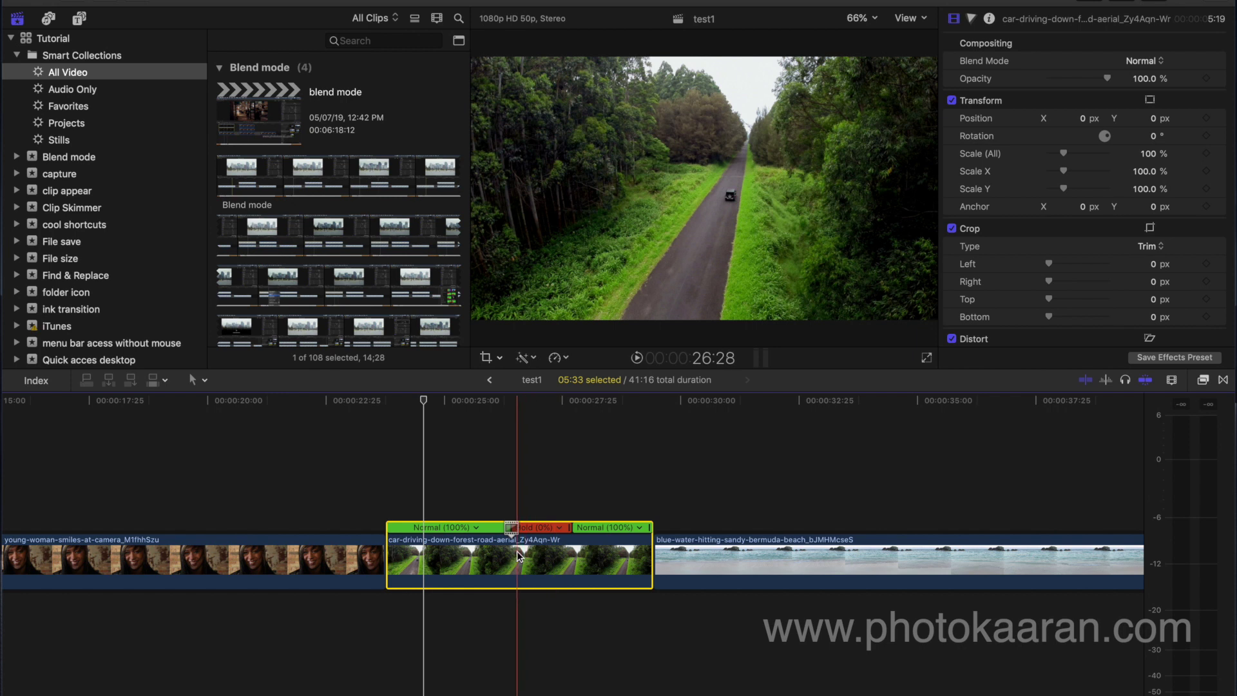
pyautogui.moveTo(512, 530); pyautogui.dragTo(424, 530)
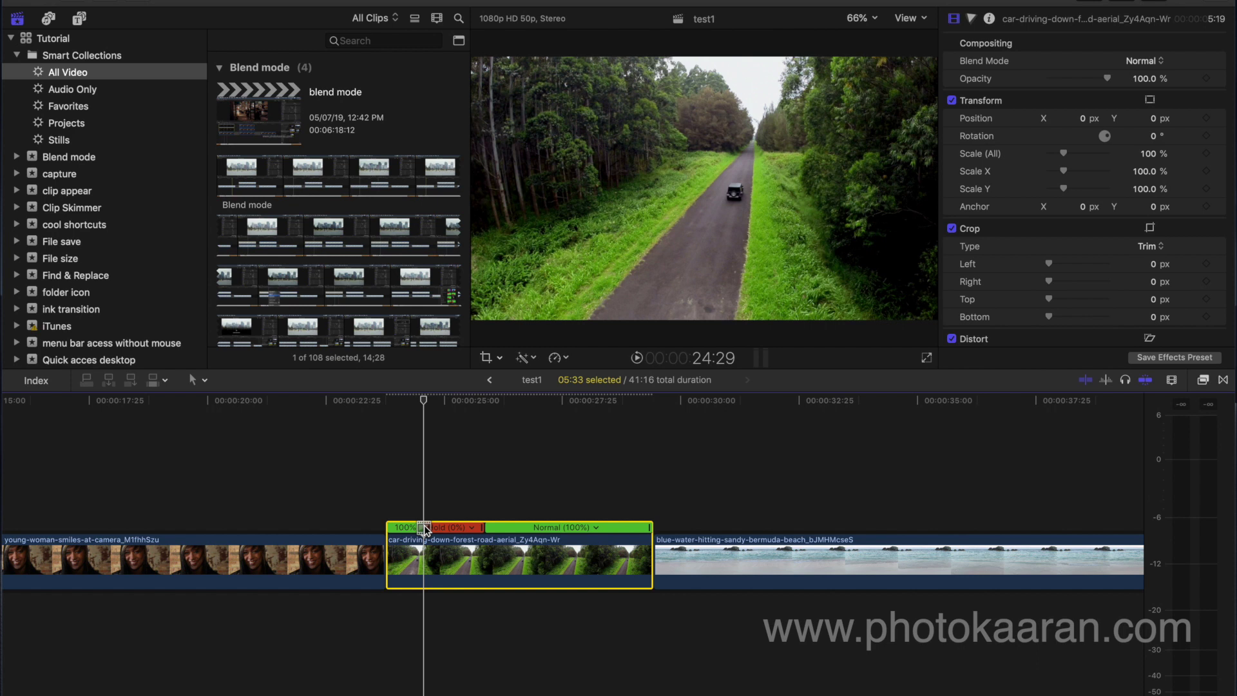
pyautogui.click(424, 530)
pyautogui.moveTo(424, 530); pyautogui.dragTo(423, 534)
# Enable Speed Transition on the hold, preview it, and adjust the hold so the clip is 05:32.
pyautogui.doubleClick(424, 530)
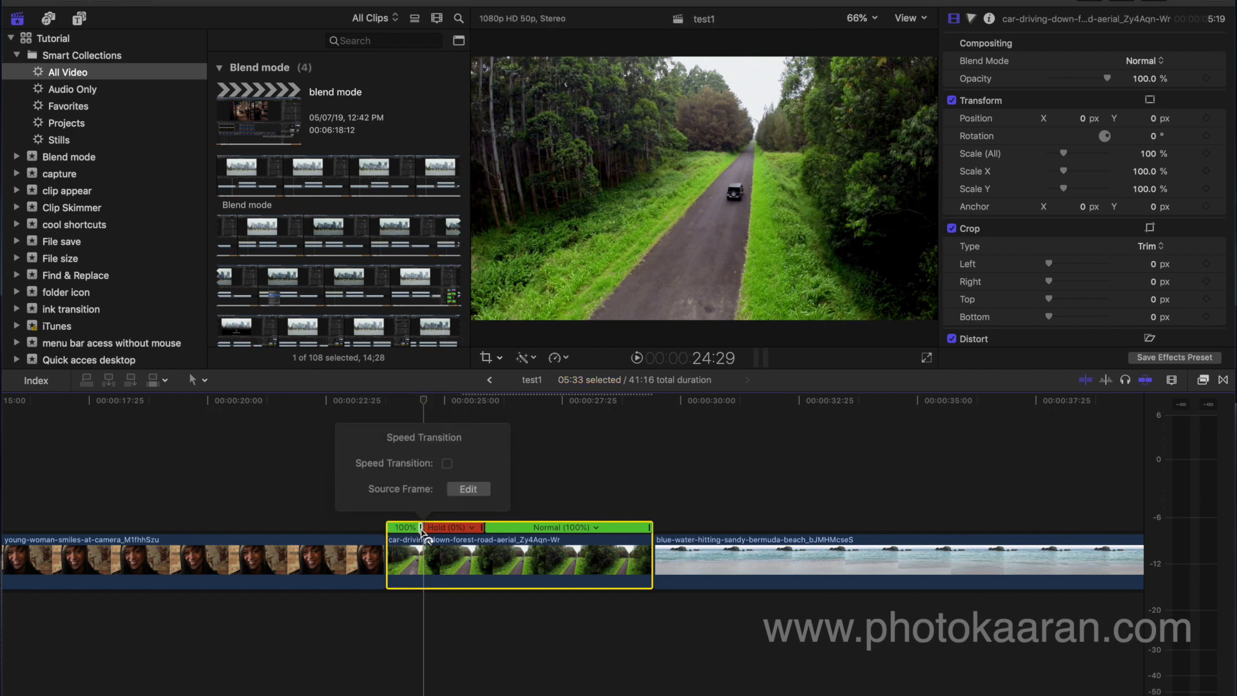
pyautogui.click(447, 464)
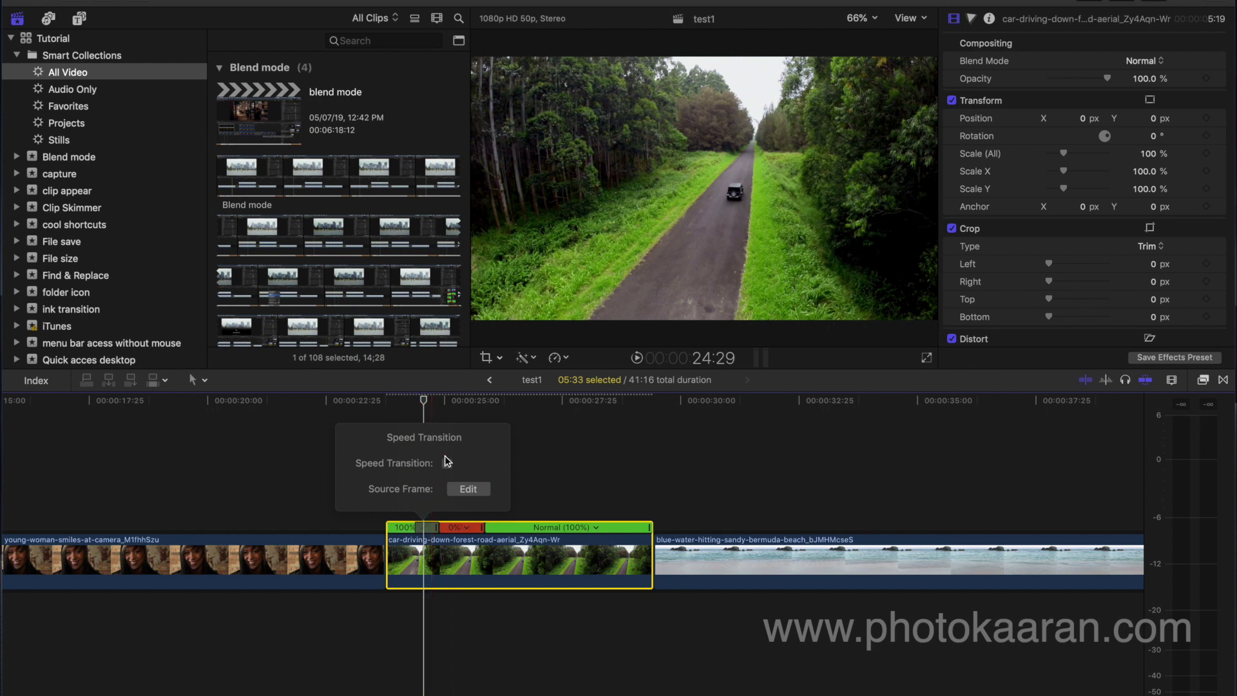
pyautogui.click(469, 489)
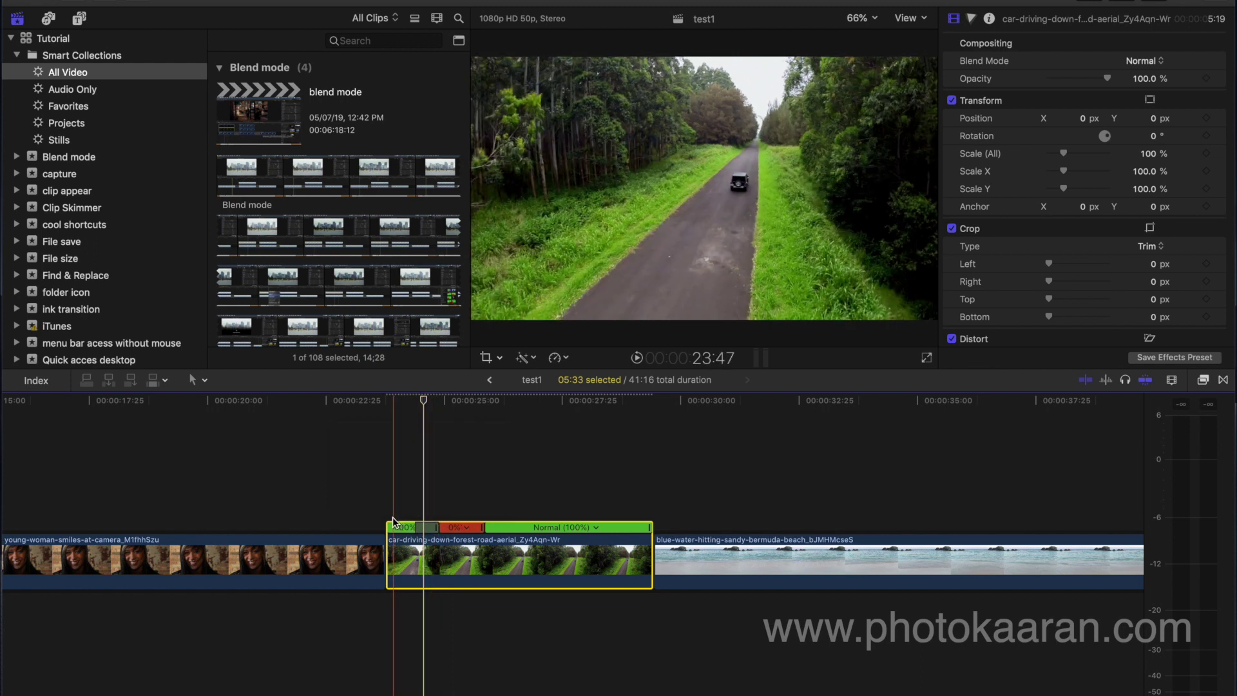
pyautogui.click(385, 397)
pyautogui.press('space')
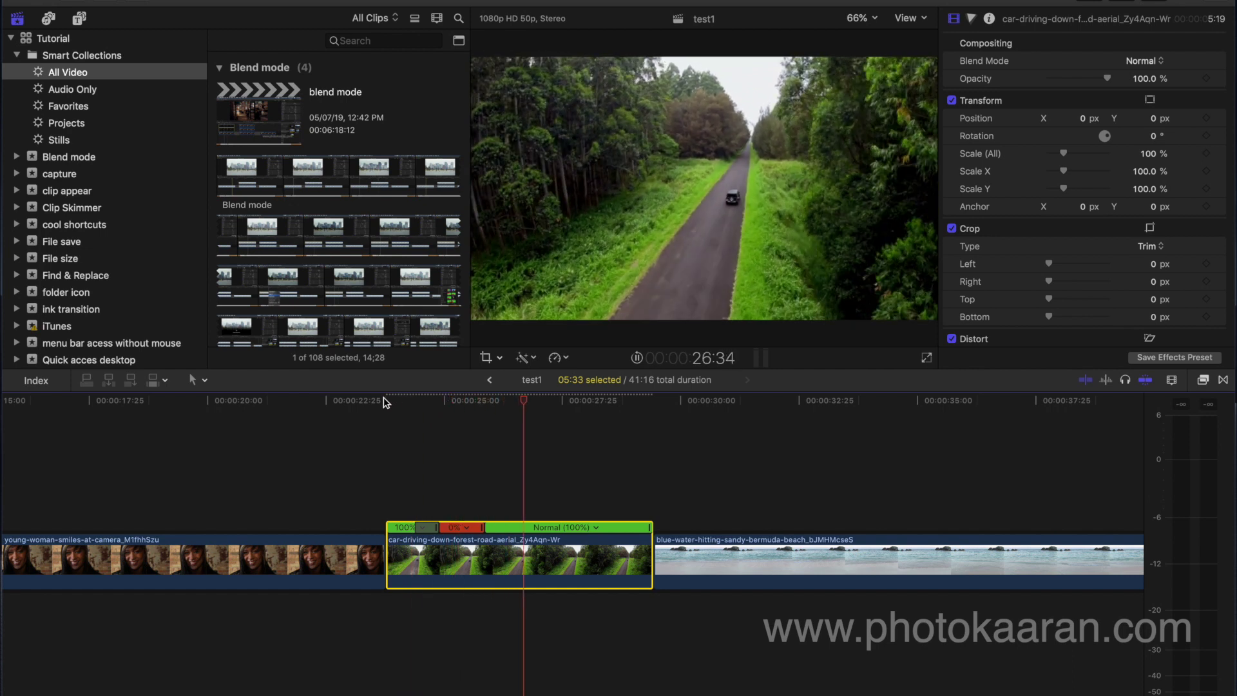
pyautogui.press('space')
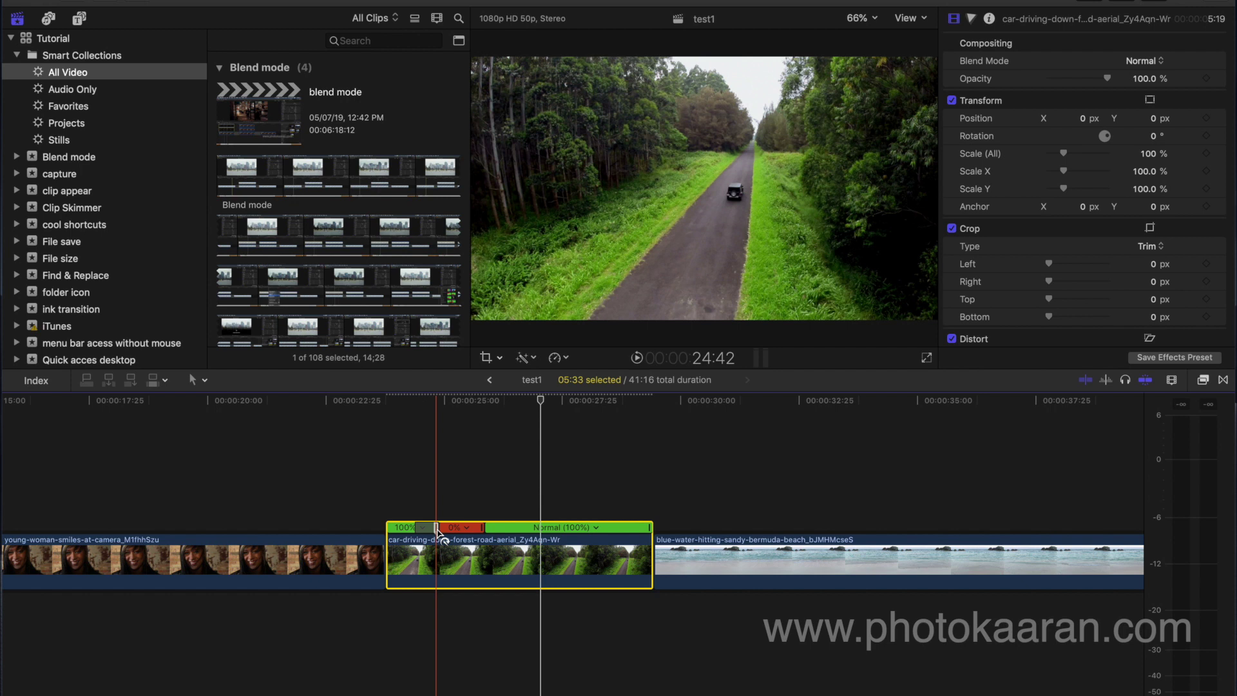
pyautogui.moveTo(439, 530); pyautogui.dragTo(482, 533)
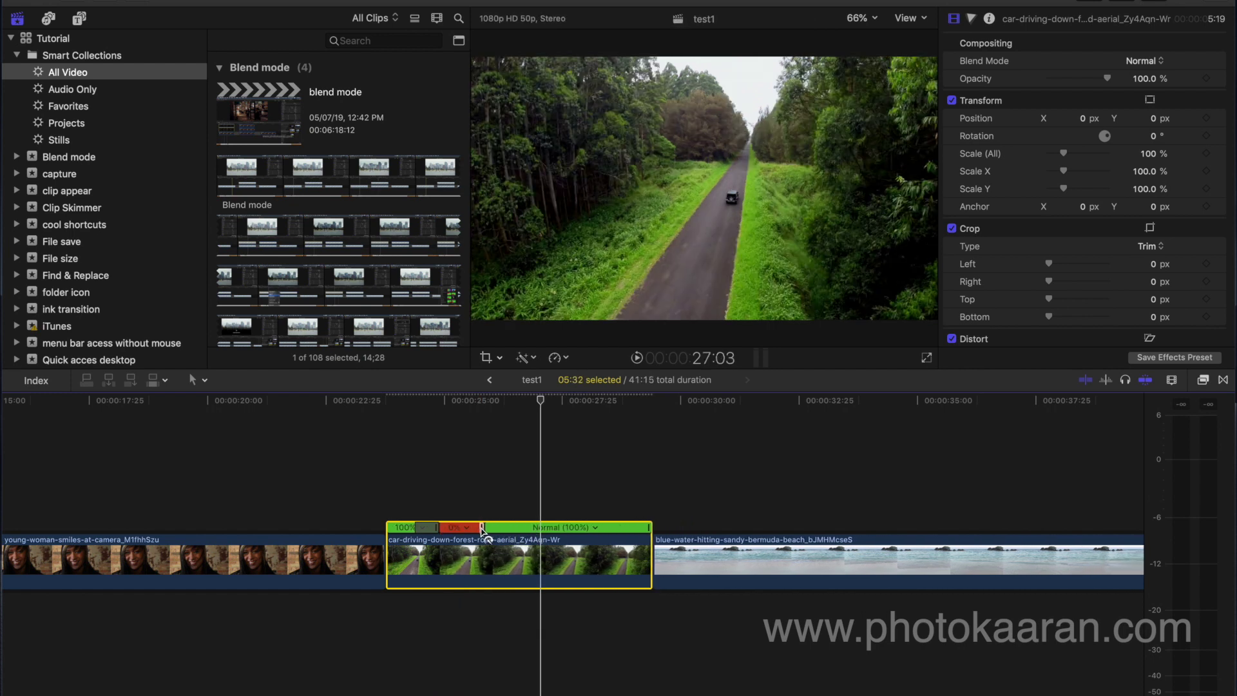
pyautogui.click(552, 464)
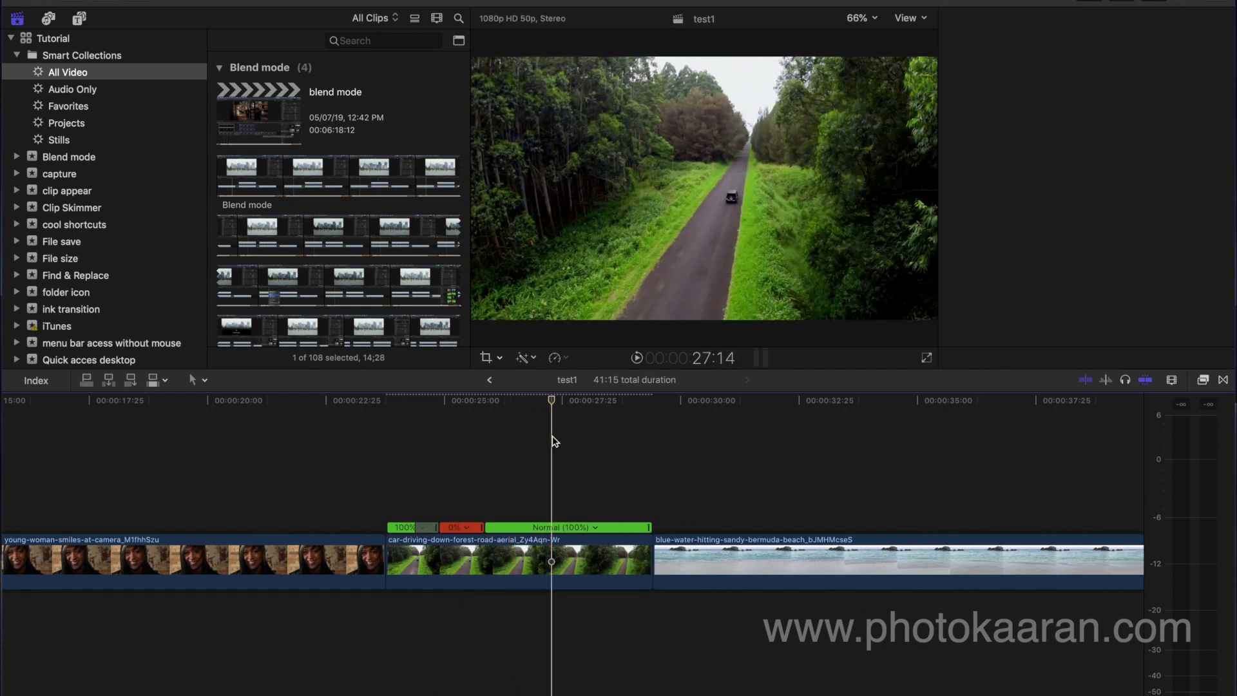
# Review the Slow and Fast retime presets without applying one, then open the Final Cut Pro menu.
pyautogui.click(560, 359)
pyautogui.moveTo(568, 370)
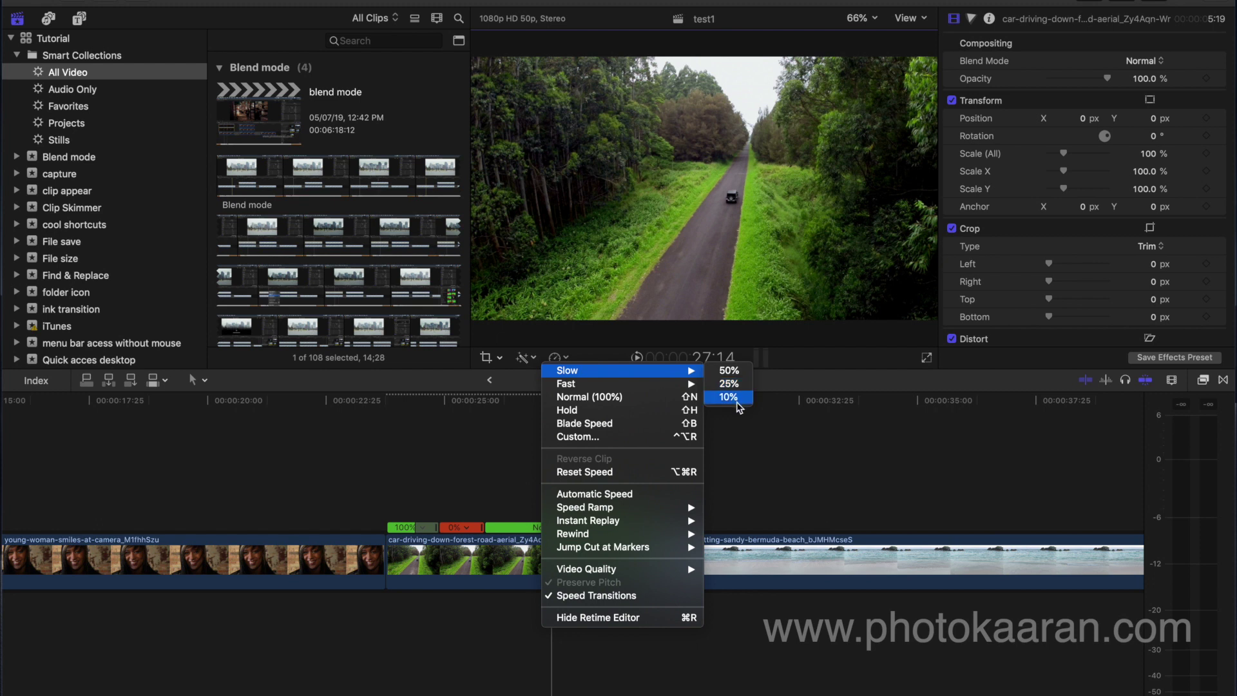
pyautogui.moveTo(683, 384)
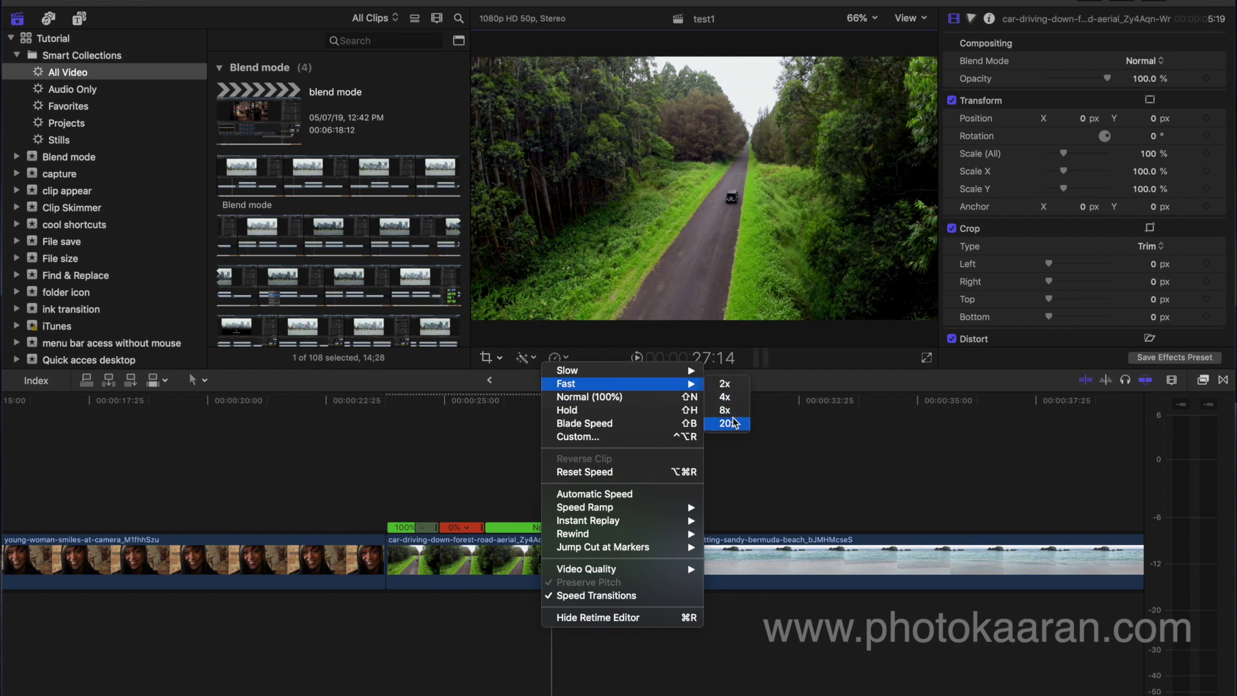
pyautogui.click(756, 480)
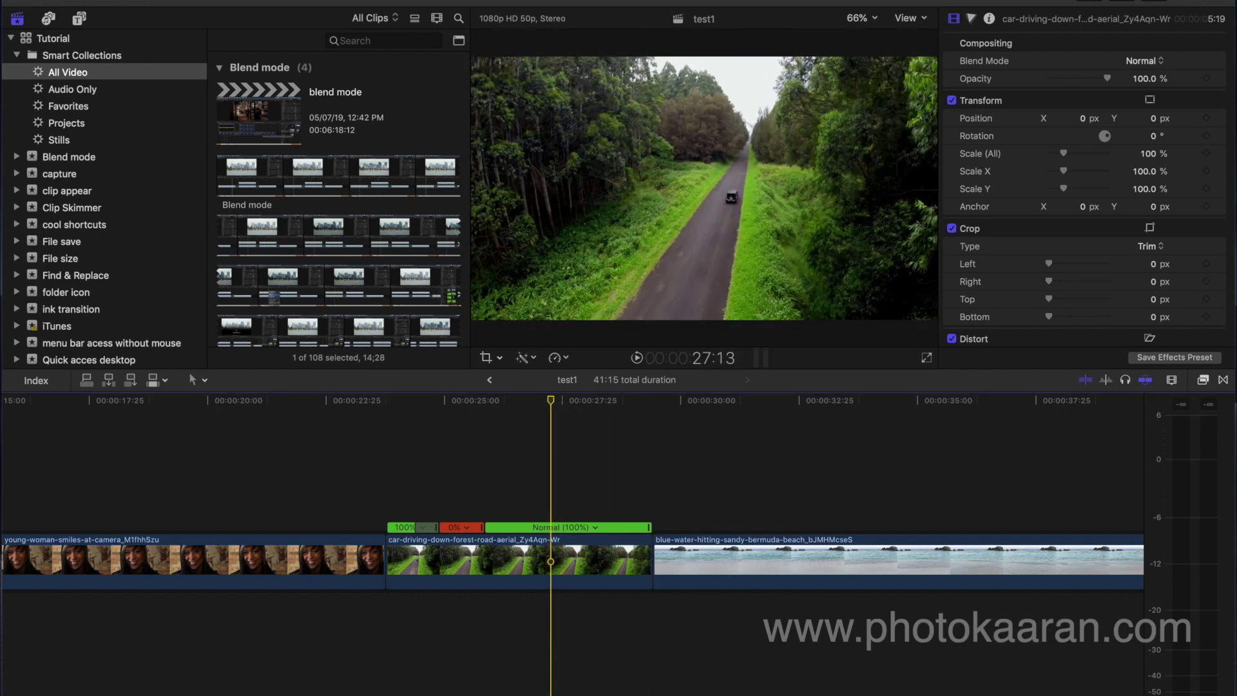
pyautogui.click(71, 0)
# Filter the Command Editor by 'retime', select Retime: Slow 10%, and check Ctrl+Opt+Cmd mappings.
pyautogui.moveTo(85, 25)
pyautogui.click(270, 24)
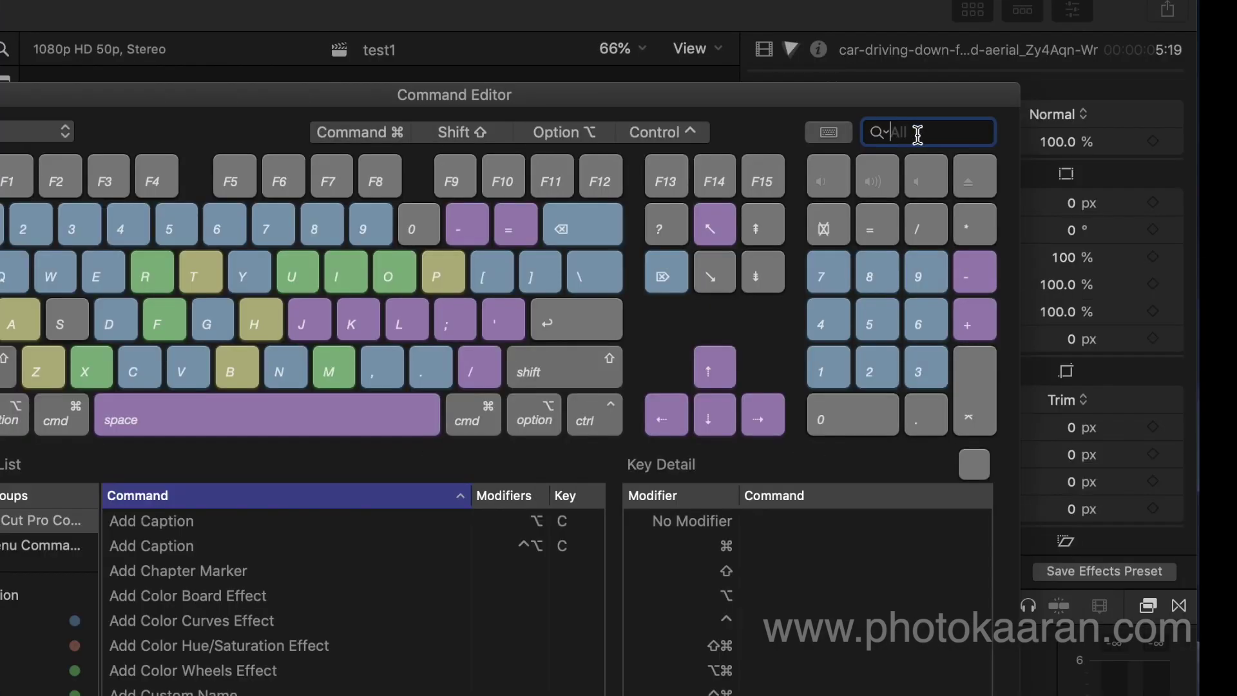
pyautogui.write('retime')
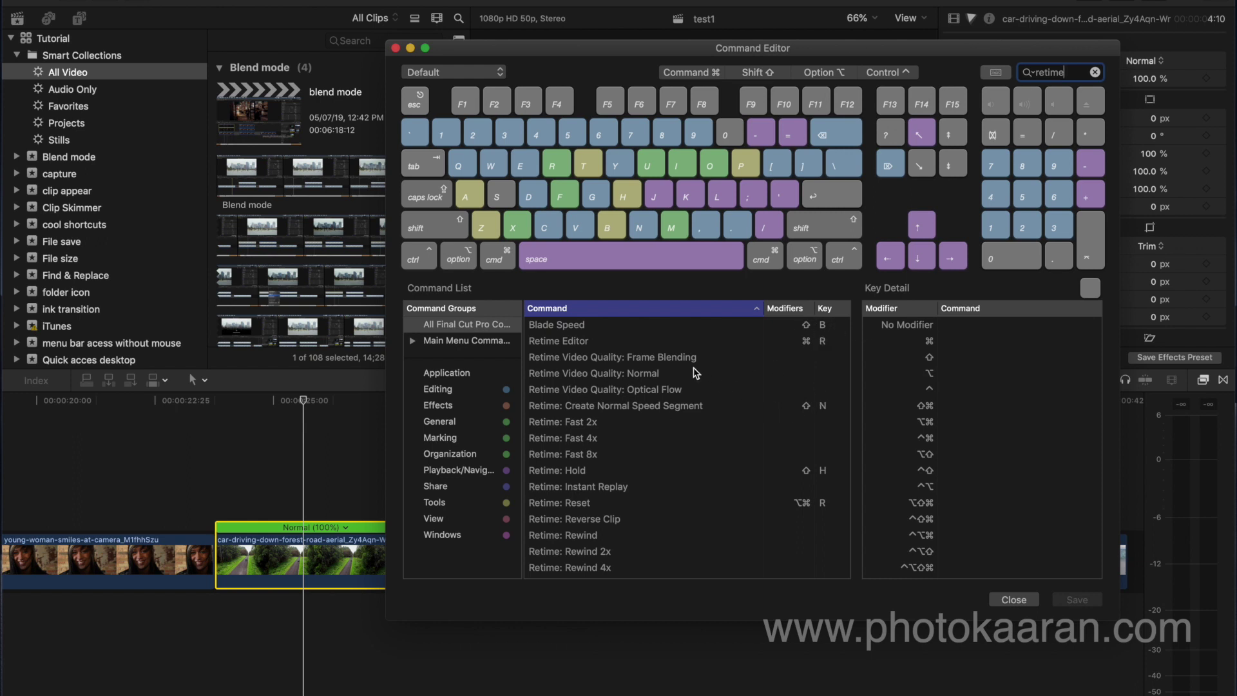
pyautogui.scroll(-5, 784, 387)
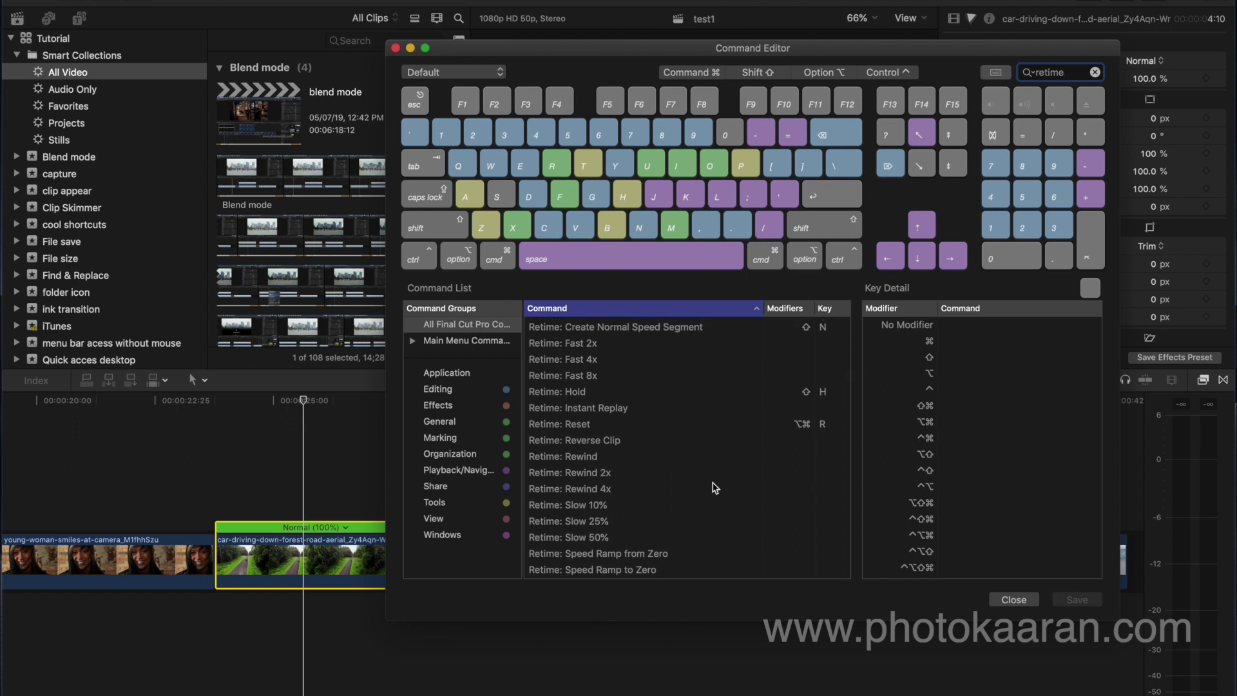
pyautogui.click(589, 506)
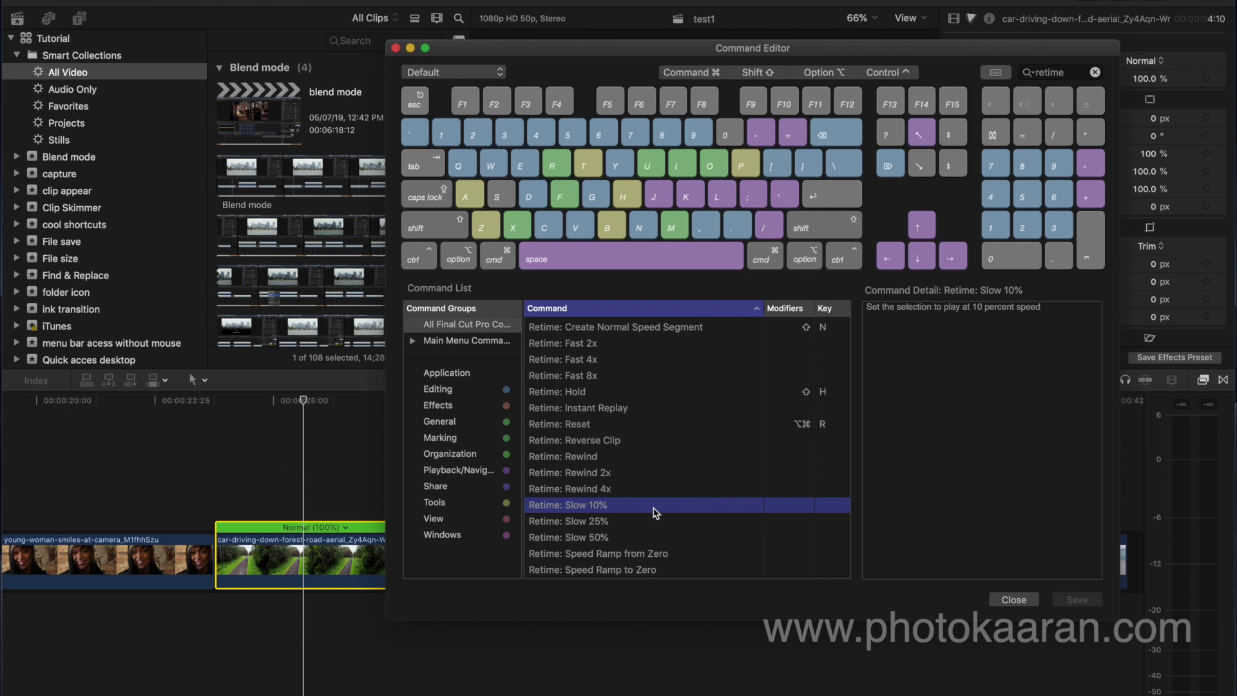
pyautogui.press('ctrl+alt+super')
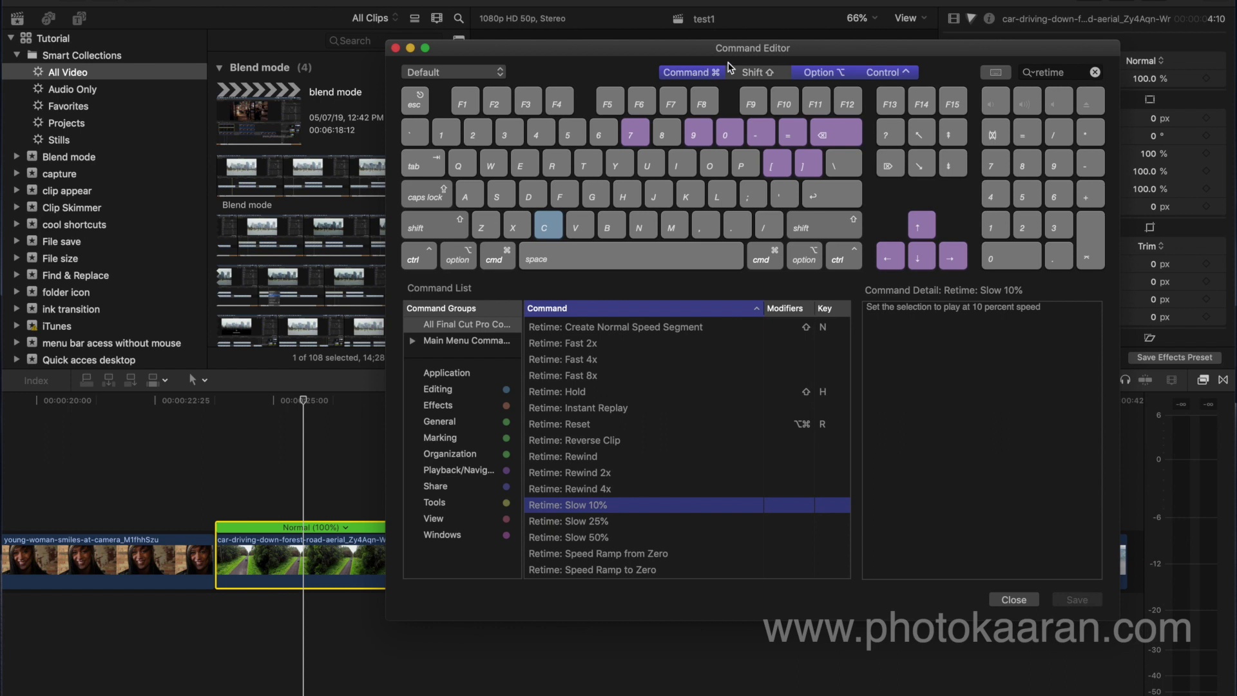
# Make an editable copy of the default command set and give it a new name.
pyautogui.click(850, 75)
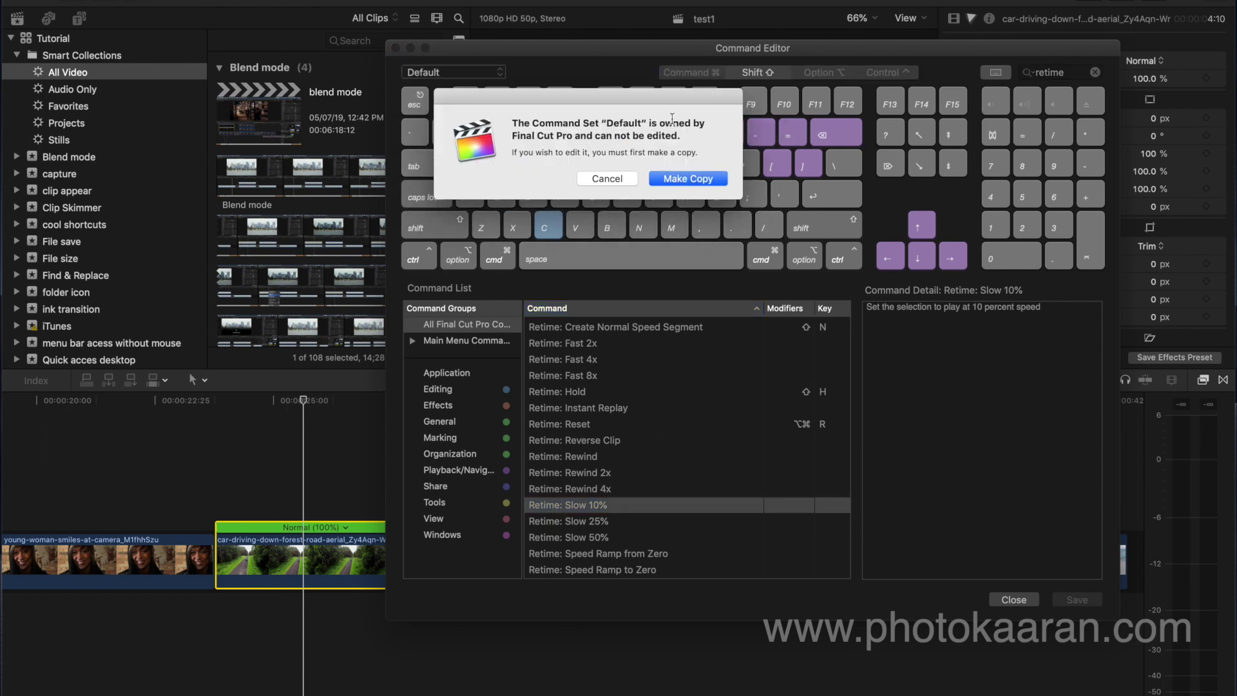
pyautogui.click(684, 179)
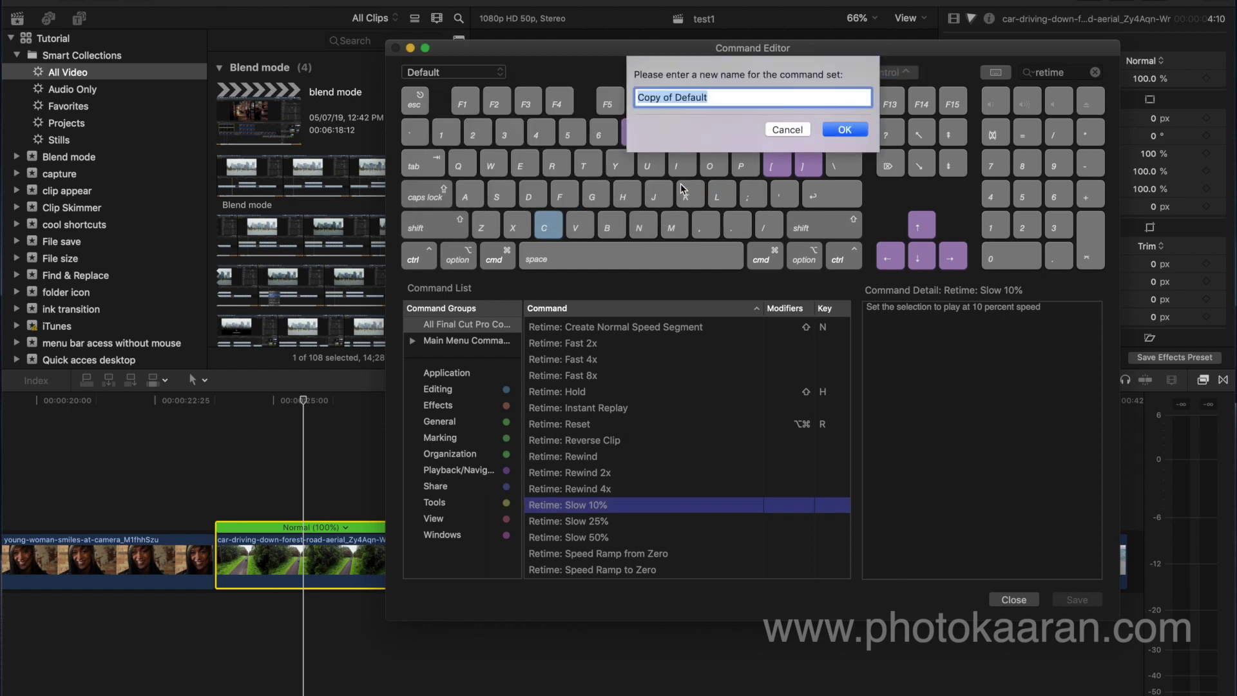
pyautogui.write('D')
pyautogui.write('s')
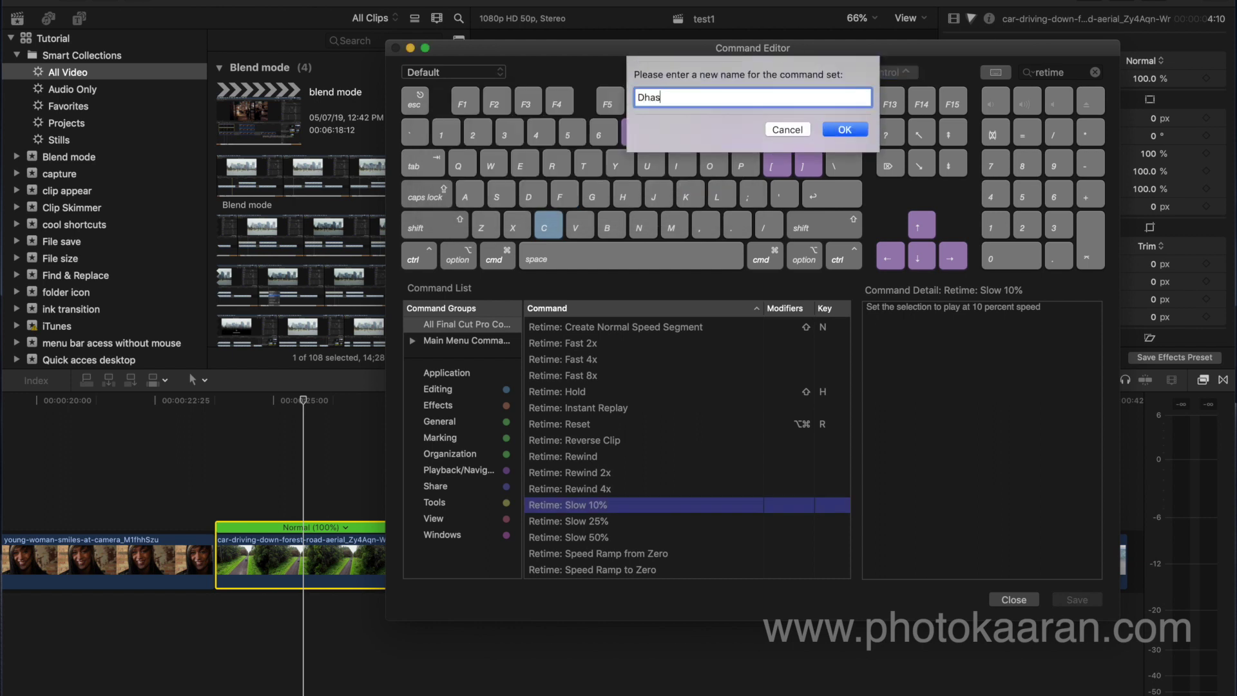
pyautogui.click(845, 130)
# Assign Retime Slow 10%, 25% and 50% to ⌃⌥⌘1, ⌃⌥⌘2 and ⌃⌥⌘3.
pyautogui.press('ctrl+alt+super+1')
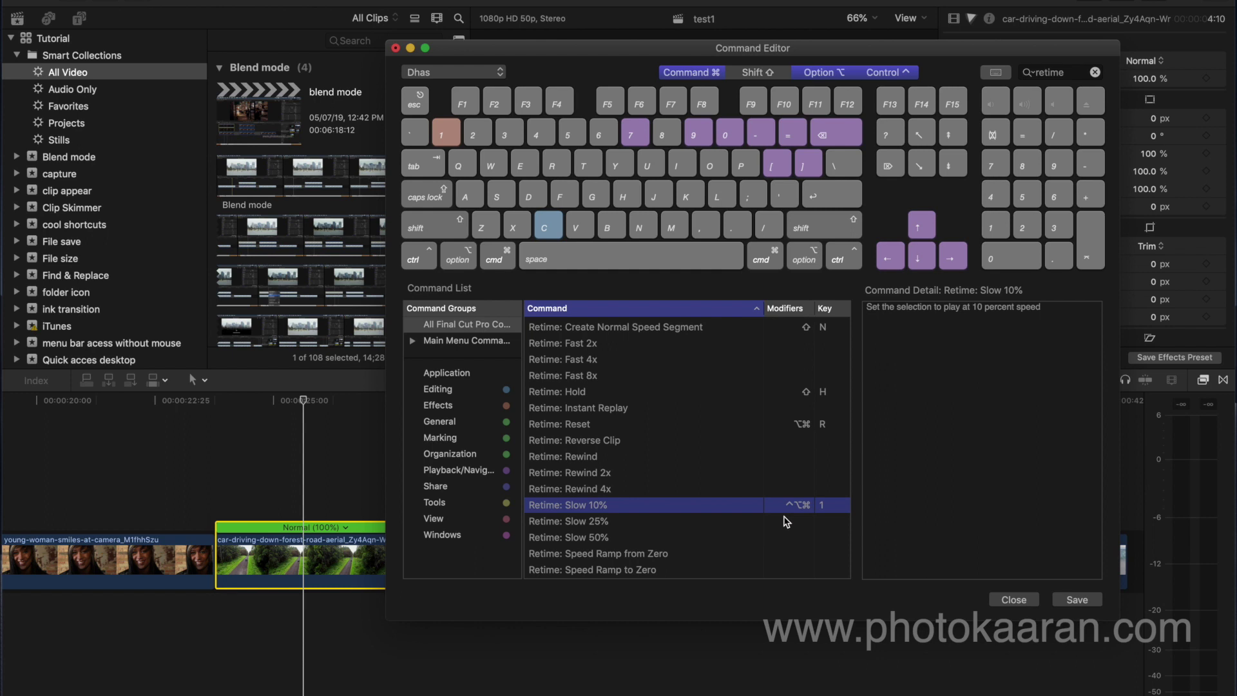
pyautogui.click(624, 527)
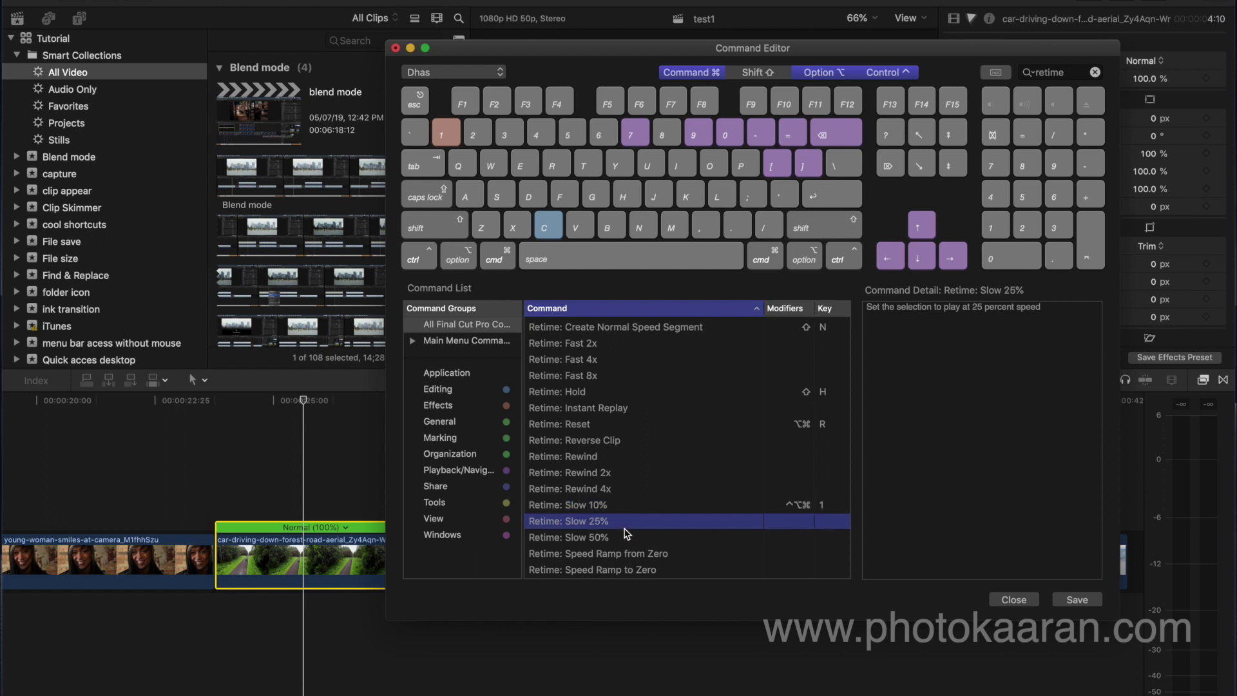
pyautogui.hotkey('ctrl', 'alt')
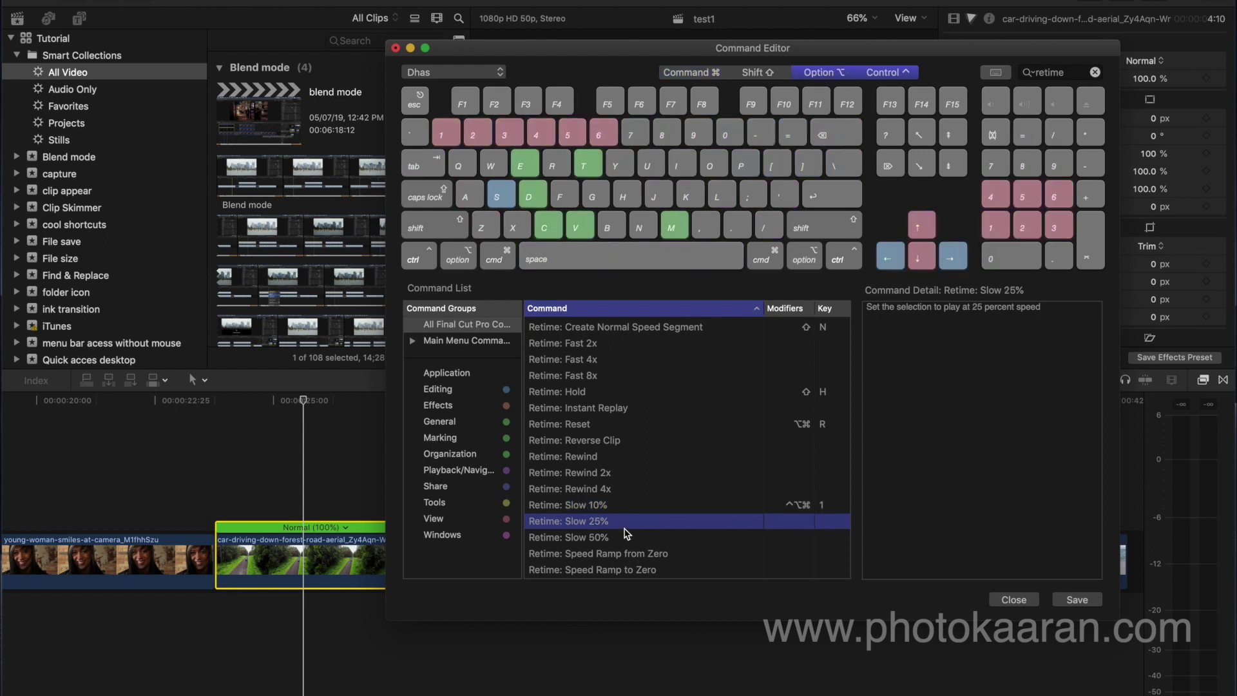
pyautogui.press('ctrl+alt+super')
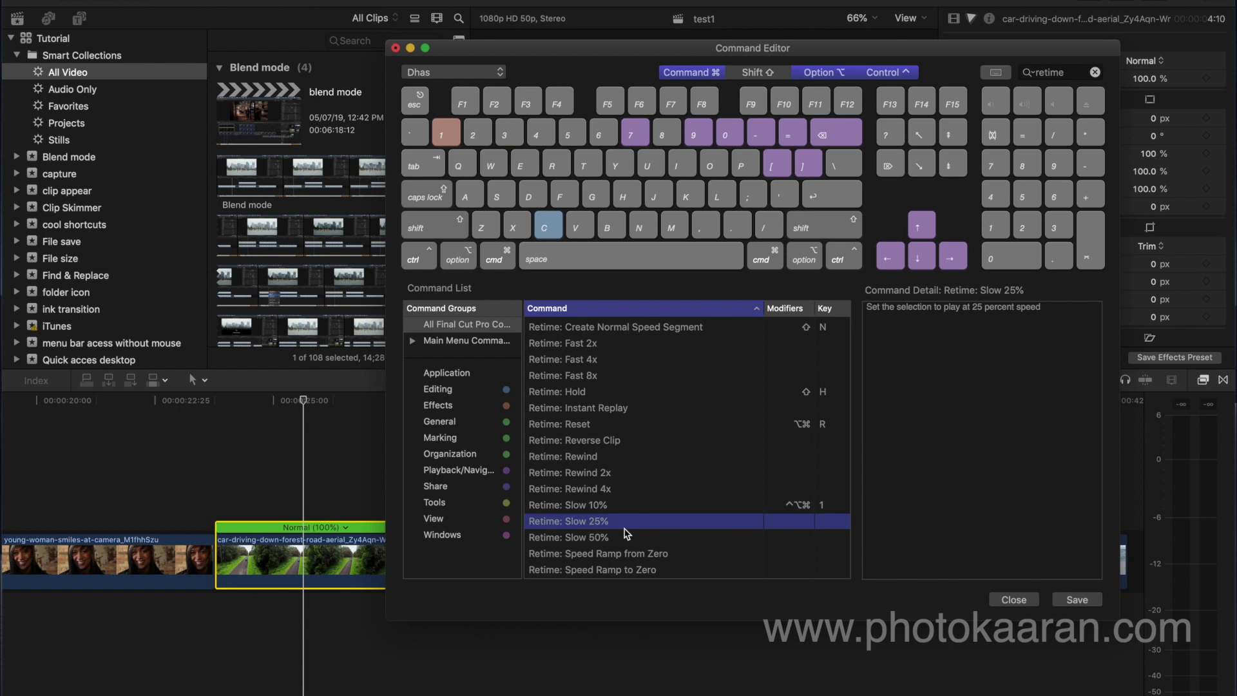
pyautogui.press('ctrl+alt+super+2')
pyautogui.click(594, 537)
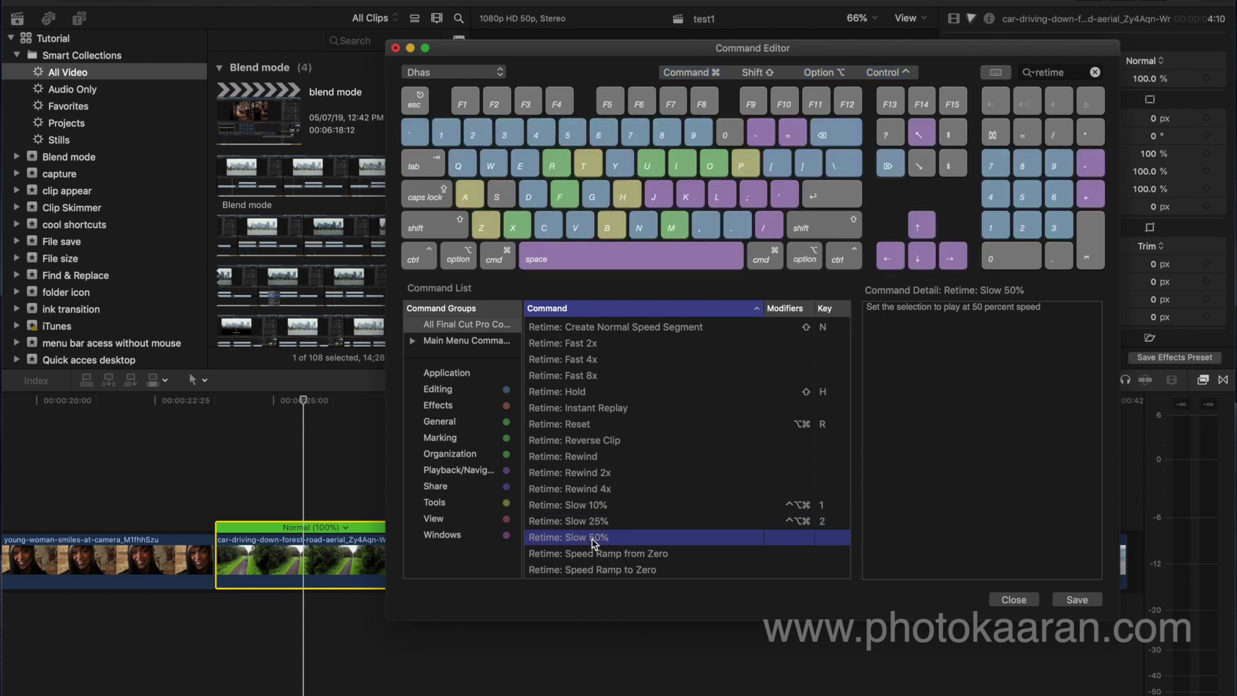
pyautogui.press('ctrl+alt+super+3')
# Assign Retime Fast 2x, 4x and 8x to ⌃⌥⌘4, ⌃⌥⌘5 and ⌃⌥⌘6, and save the set.
pyautogui.scroll(1, 647, 474)
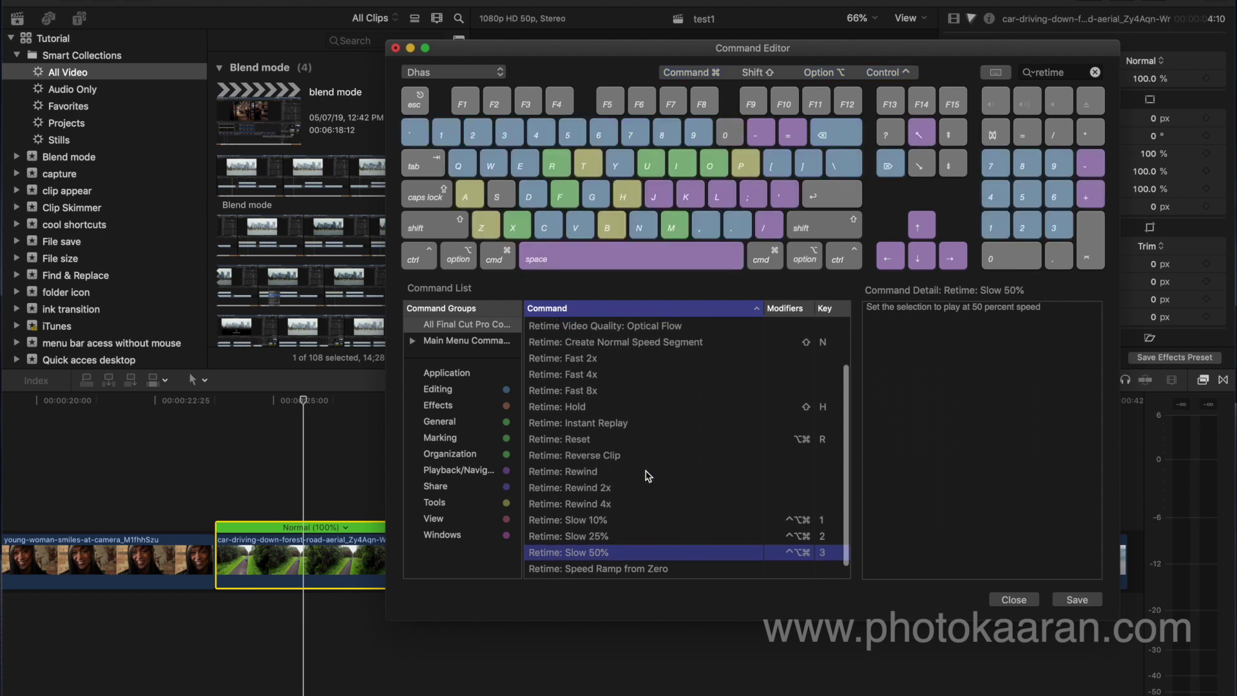
pyautogui.click(586, 359)
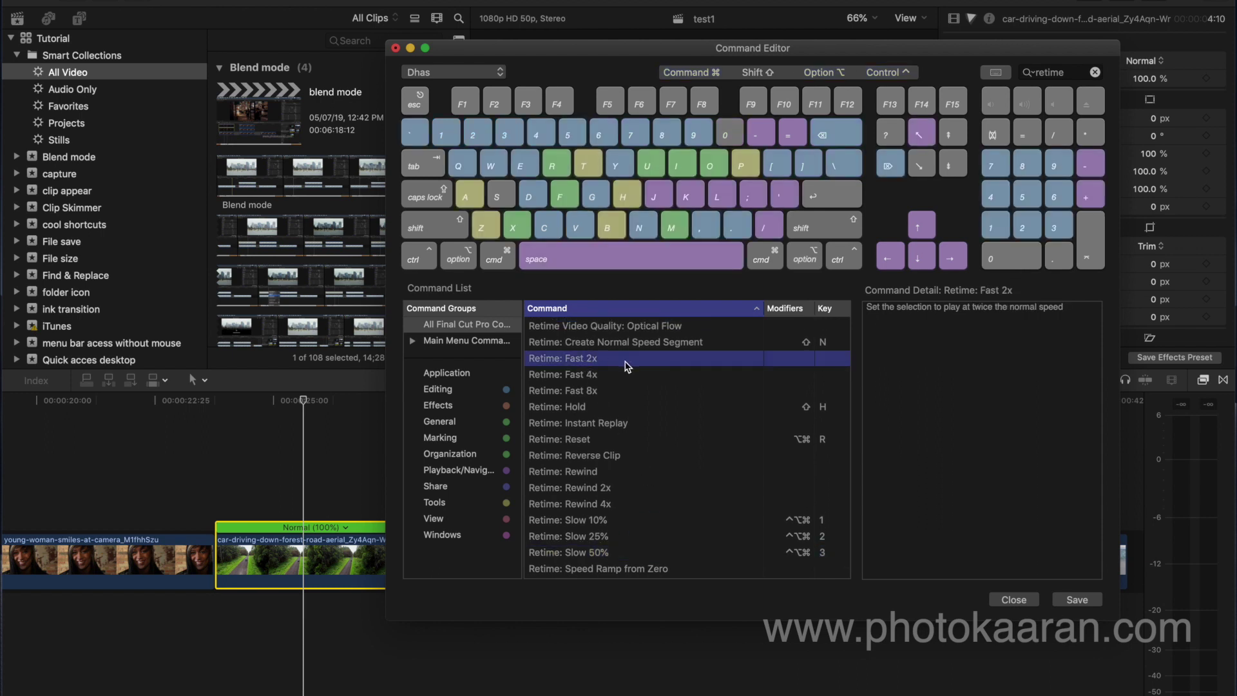
pyautogui.press('ctrl+alt+super')
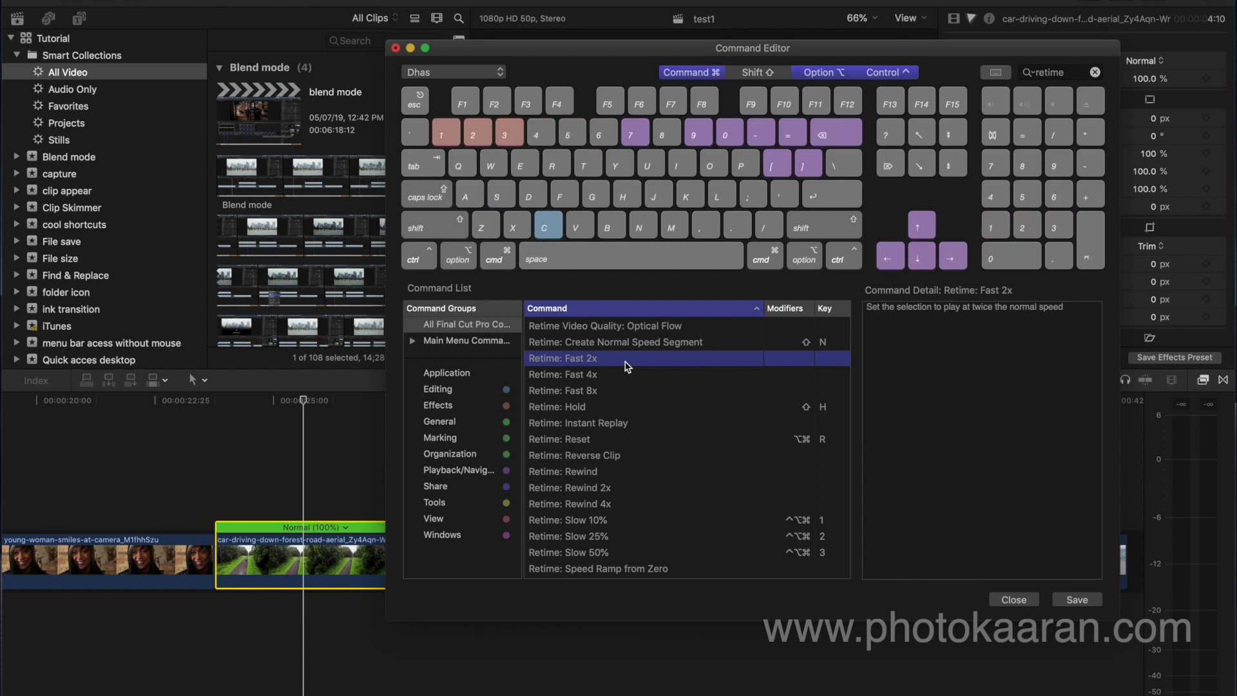
pyautogui.press('ctrl+alt+super+4')
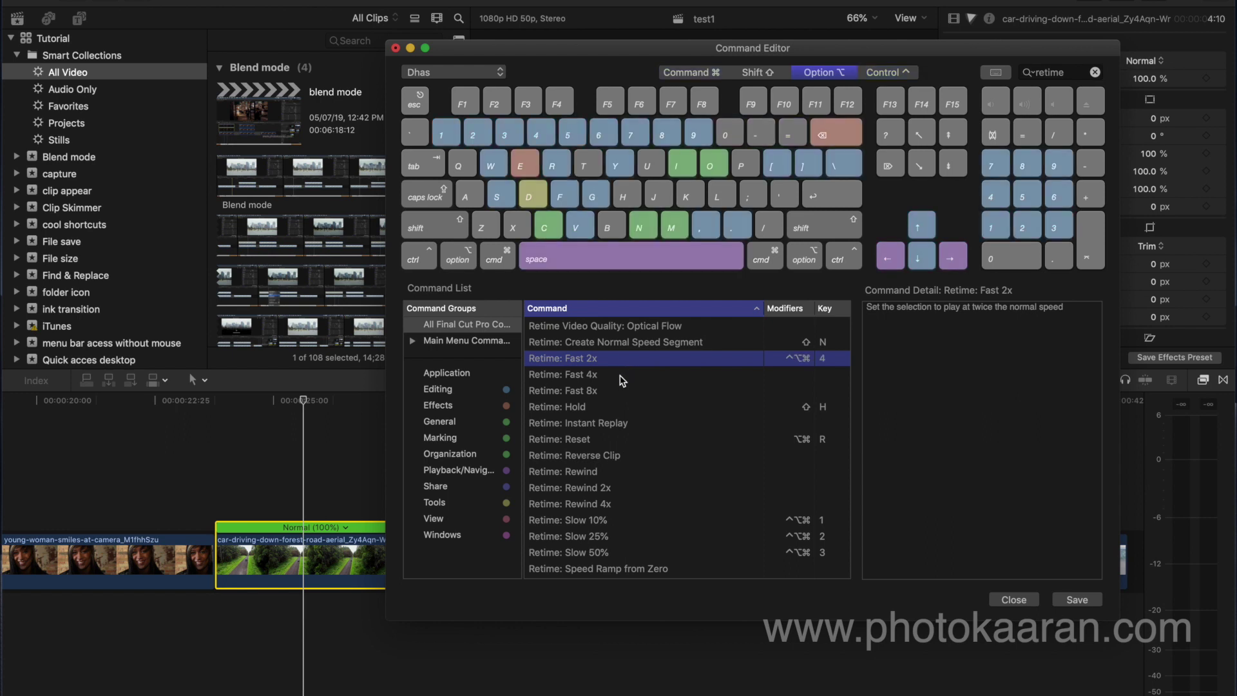
pyautogui.click(612, 378)
pyautogui.press('ctrl+alt+super')
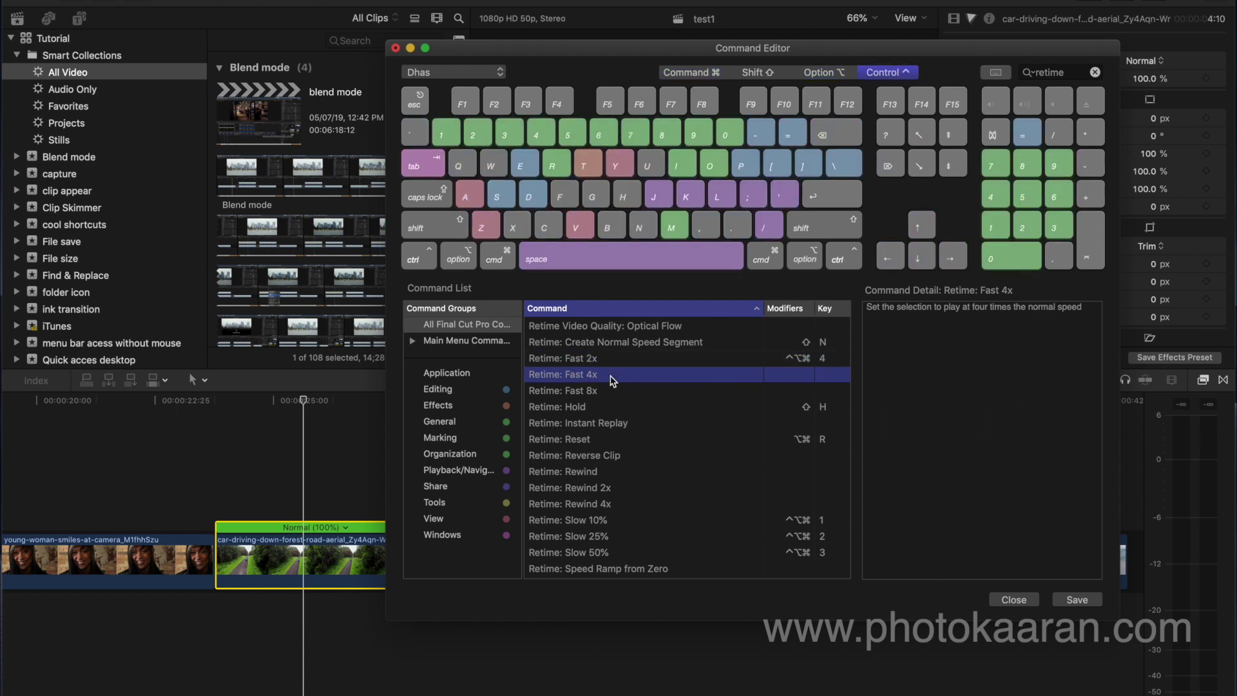
pyautogui.press('ctrl+alt+super+5')
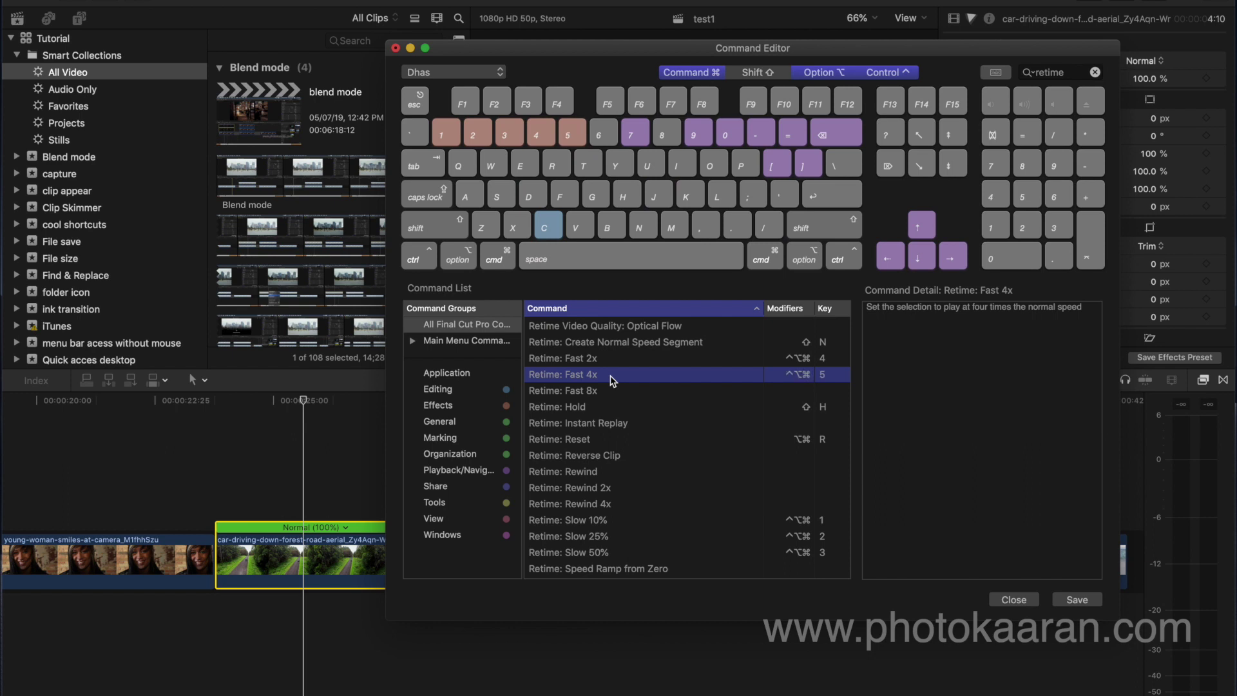
pyautogui.click(598, 391)
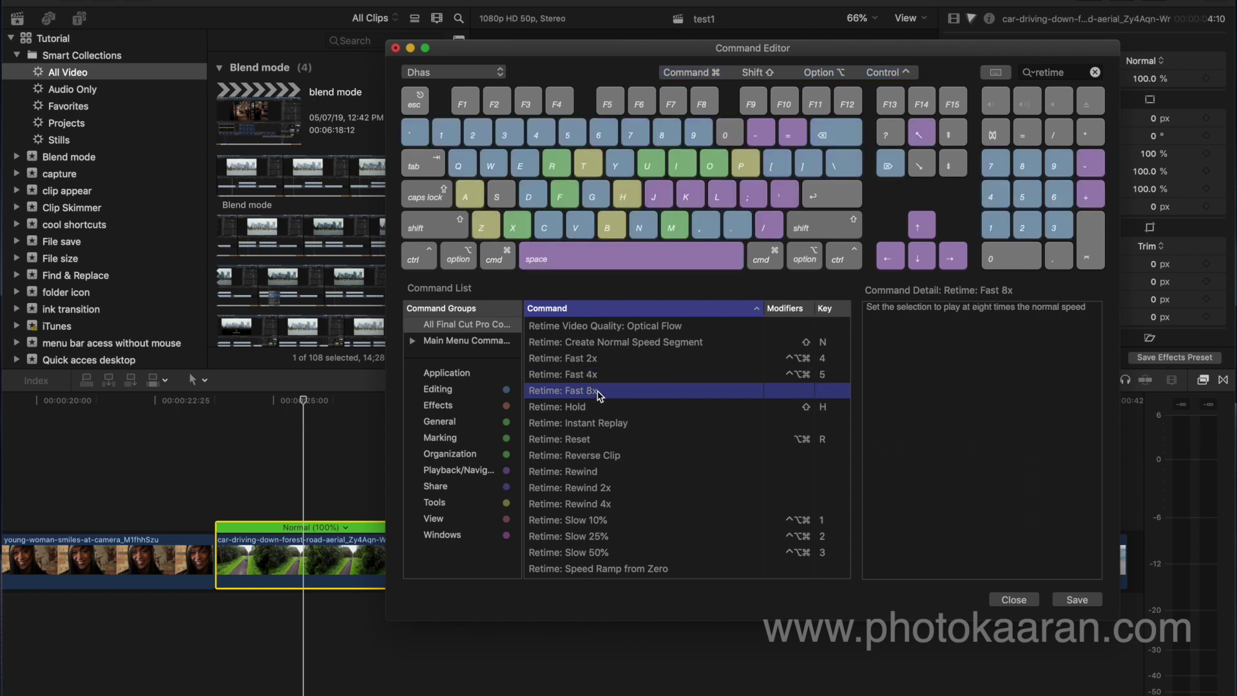
pyautogui.press('ctrl')
pyautogui.press('ctrl+alt+super+6')
pyautogui.click(1077, 602)
# Close the Command Editor and step the car clip through 10%, 25%, 50%, 2x, 4x and 8x speeds.
pyautogui.click(1018, 602)
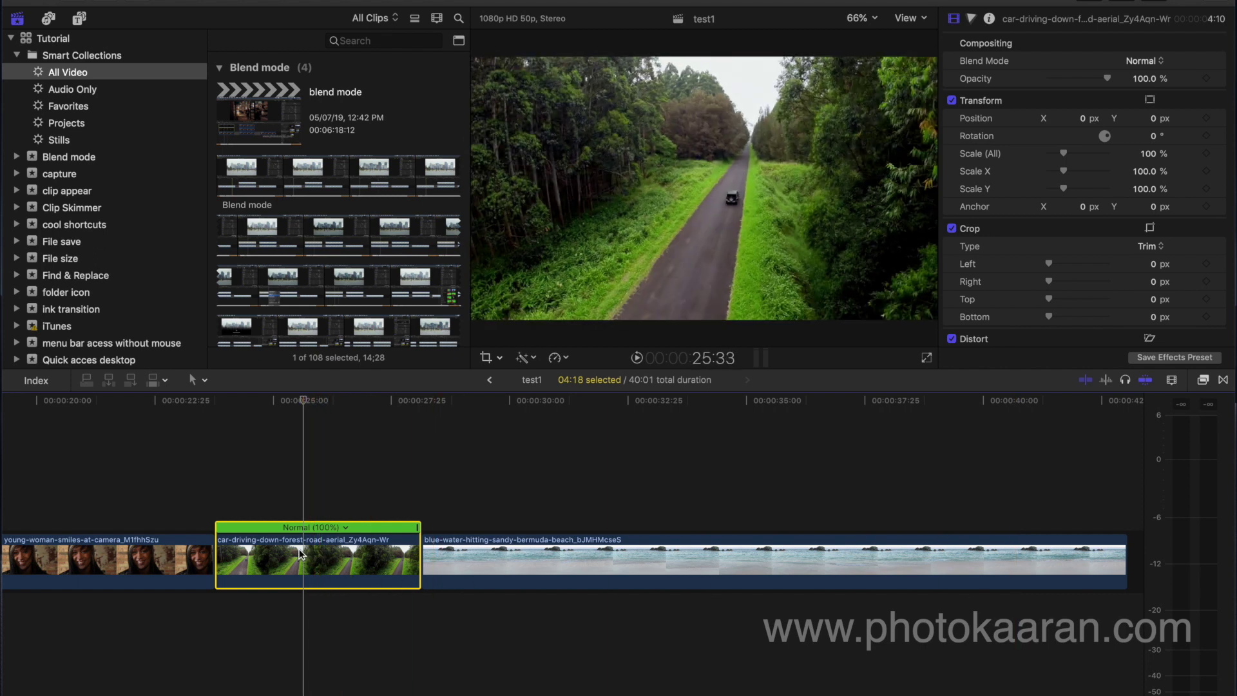
pyautogui.press('super+shift+1')
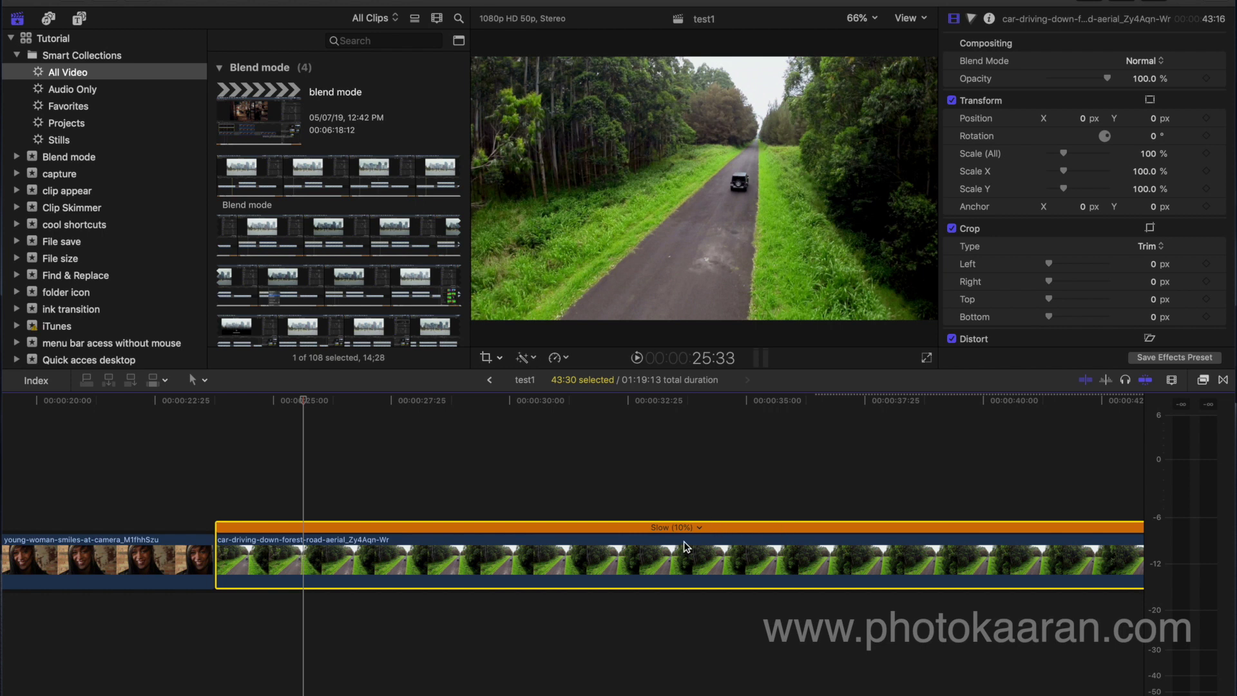
pyautogui.press('super+shift+2')
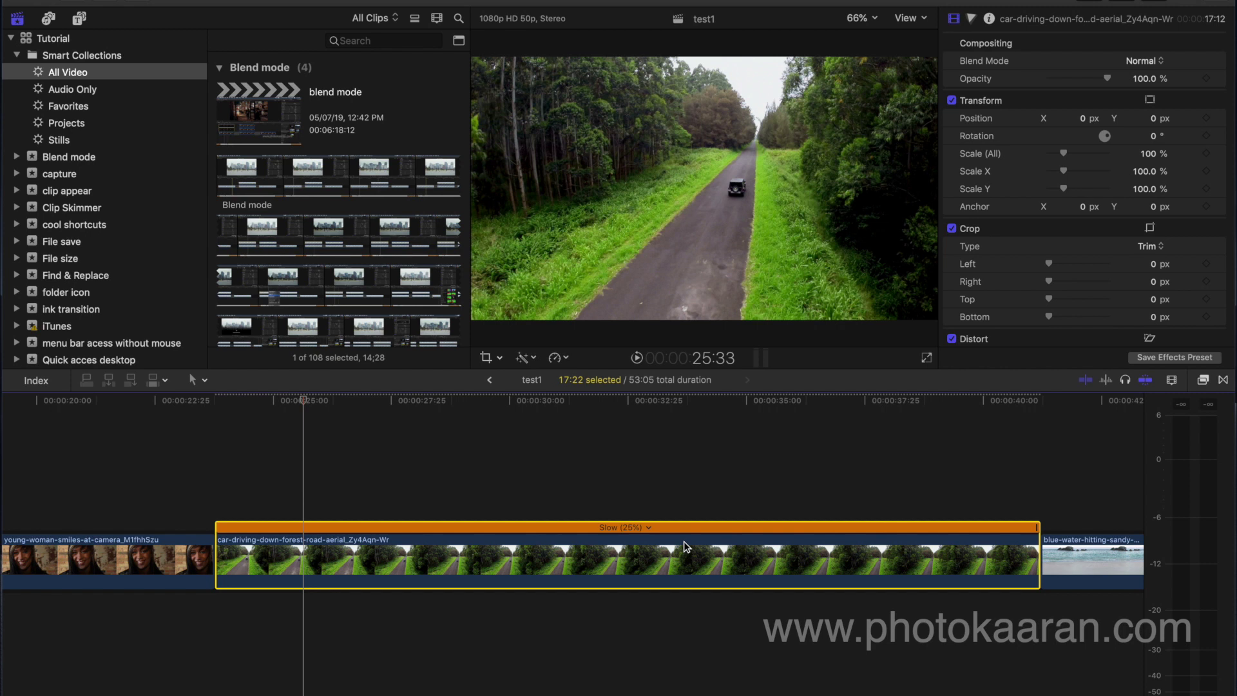
pyautogui.press('super+shift+3')
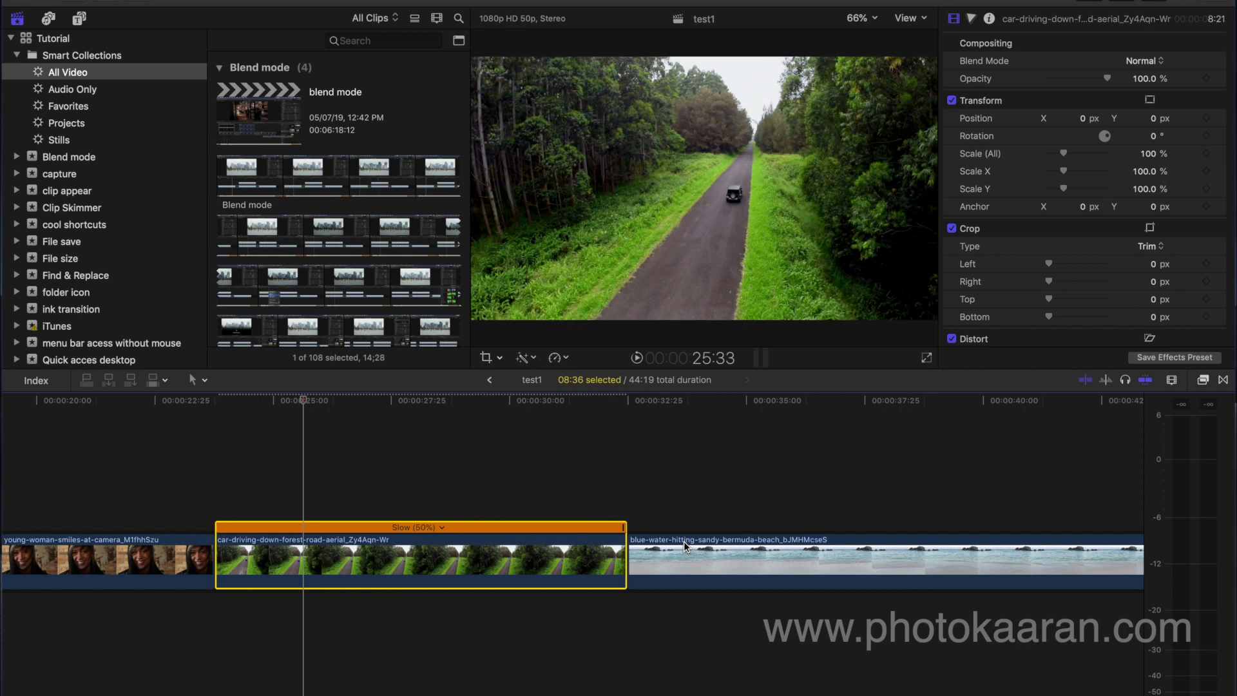
pyautogui.press('super+shift+2')
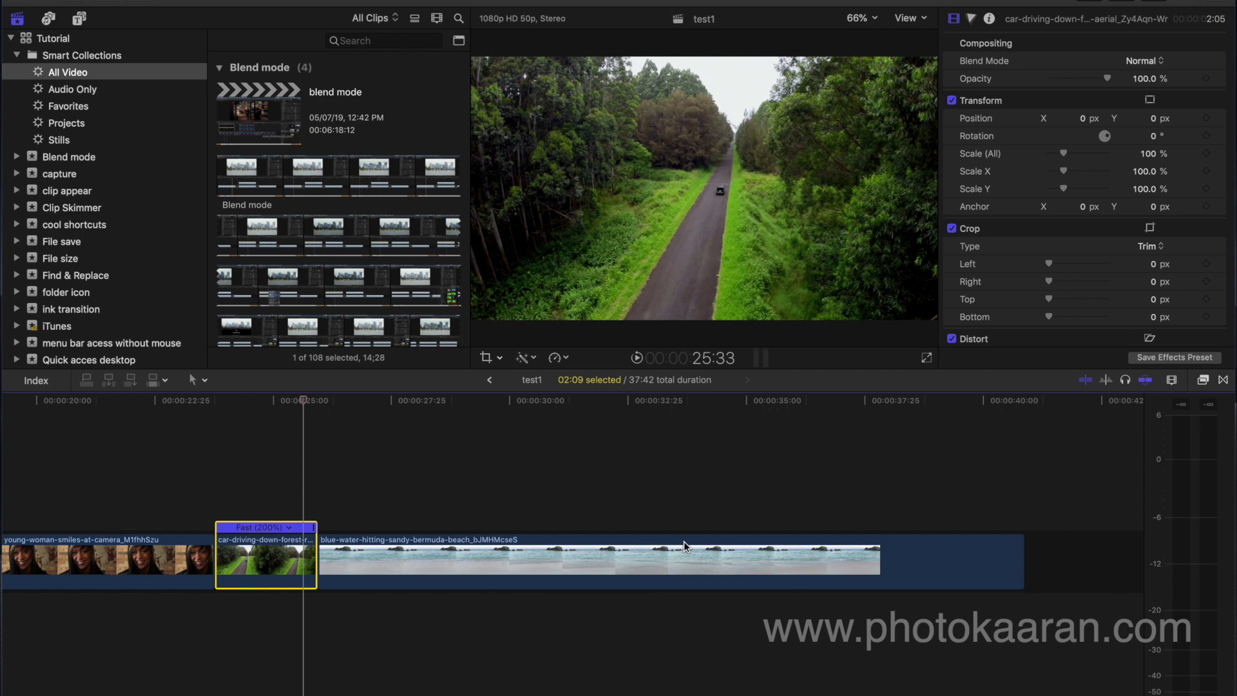
pyautogui.press('super+shift+4')
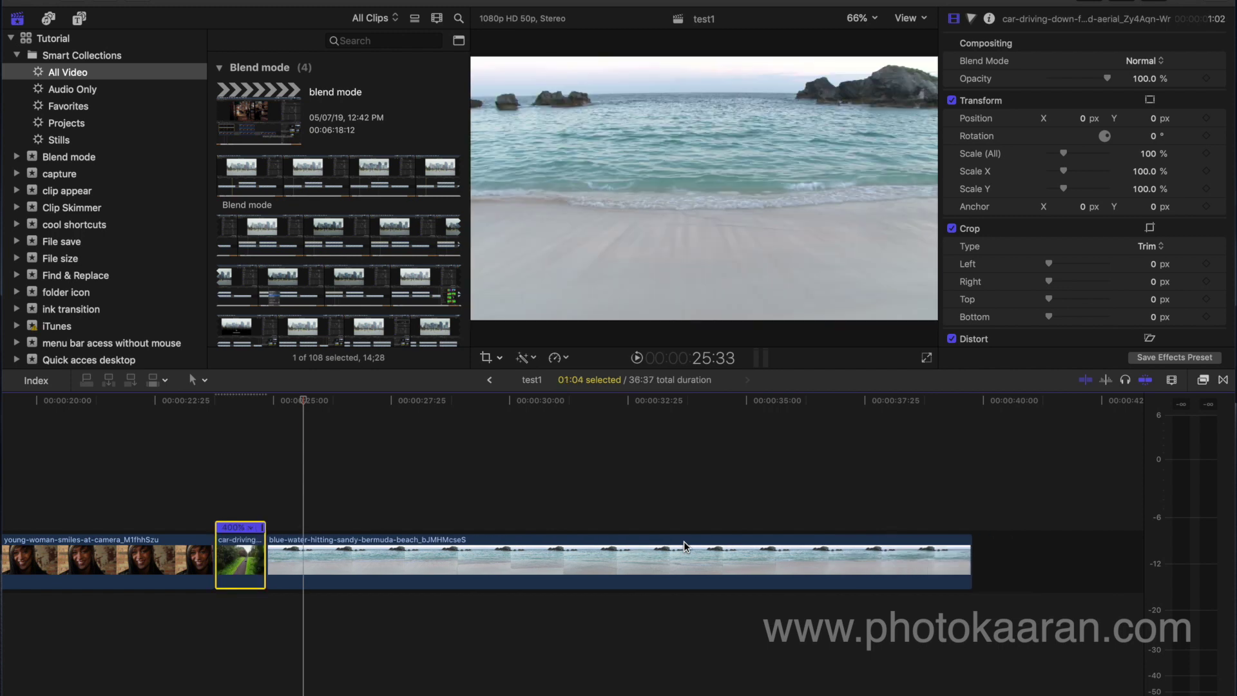
pyautogui.press('super+shift+8')
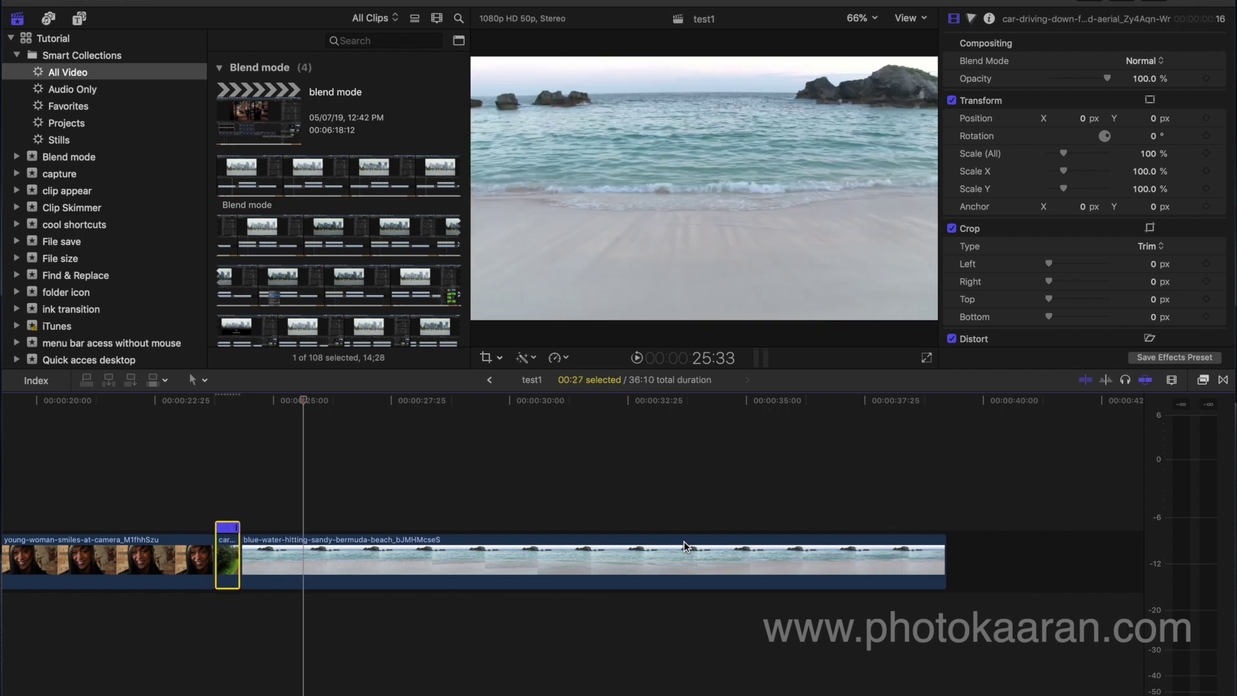
pyautogui.hscroll(-5, 683, 541)
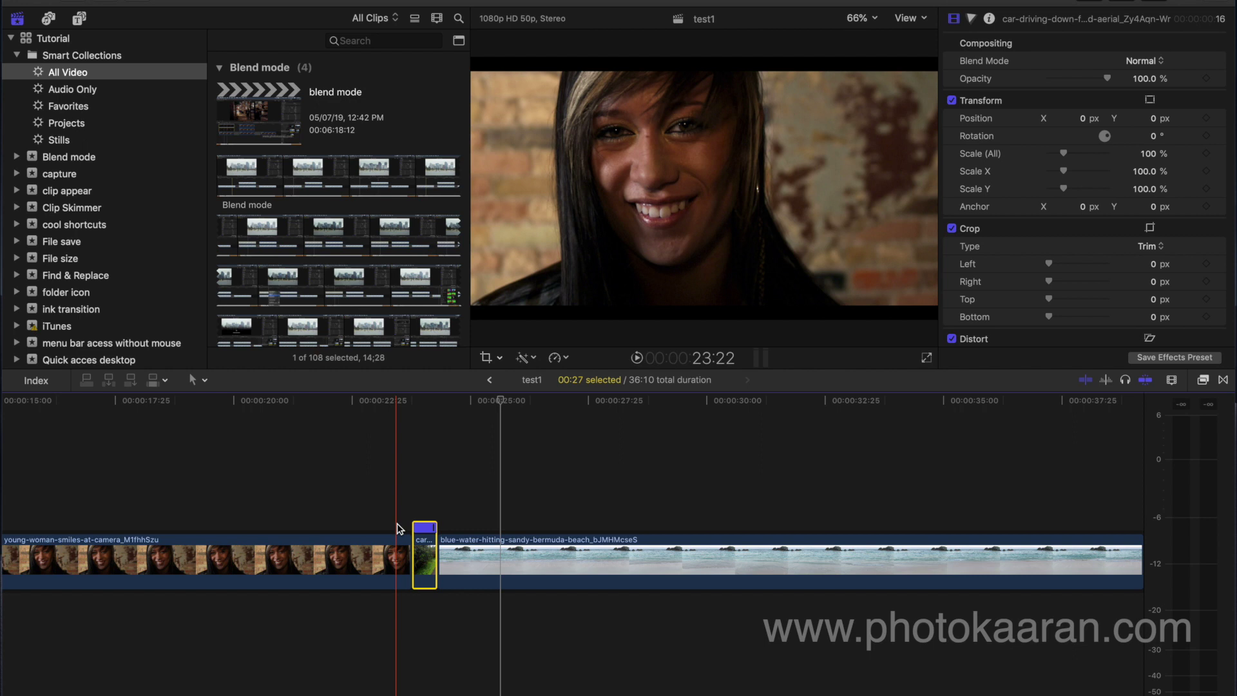
# Reset the car clip's speed to Normal 100% with Shift+N.
pyautogui.hotkey('shift', 'n')
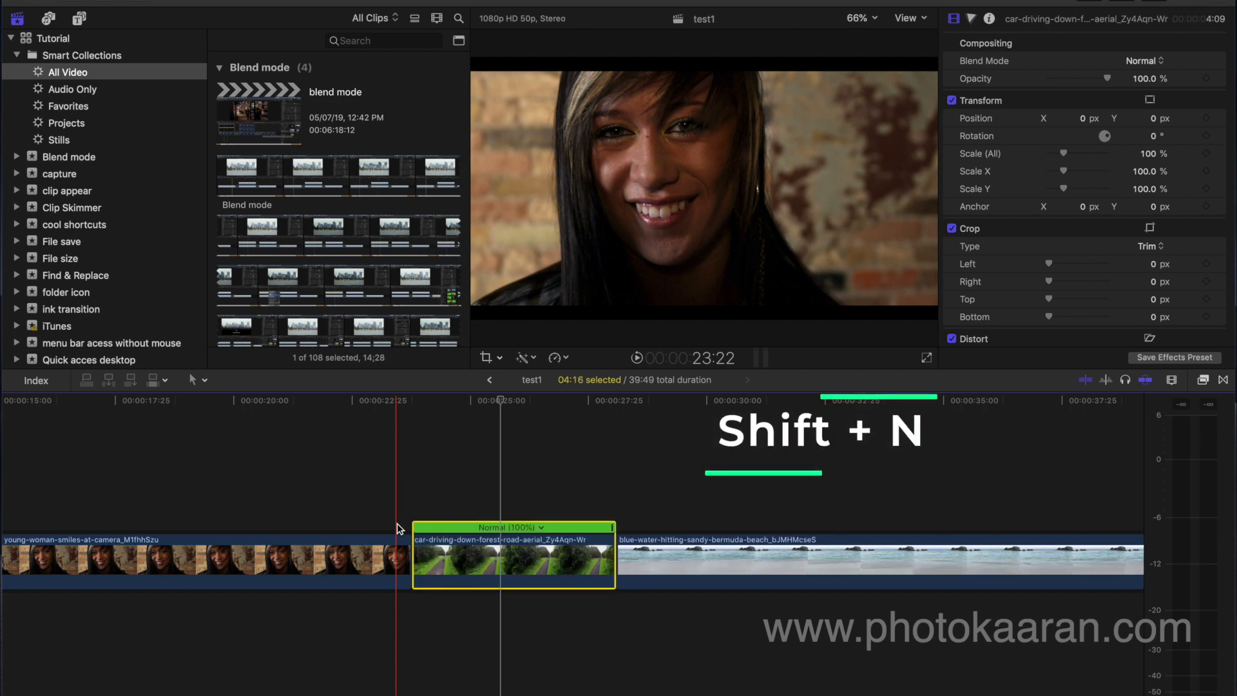